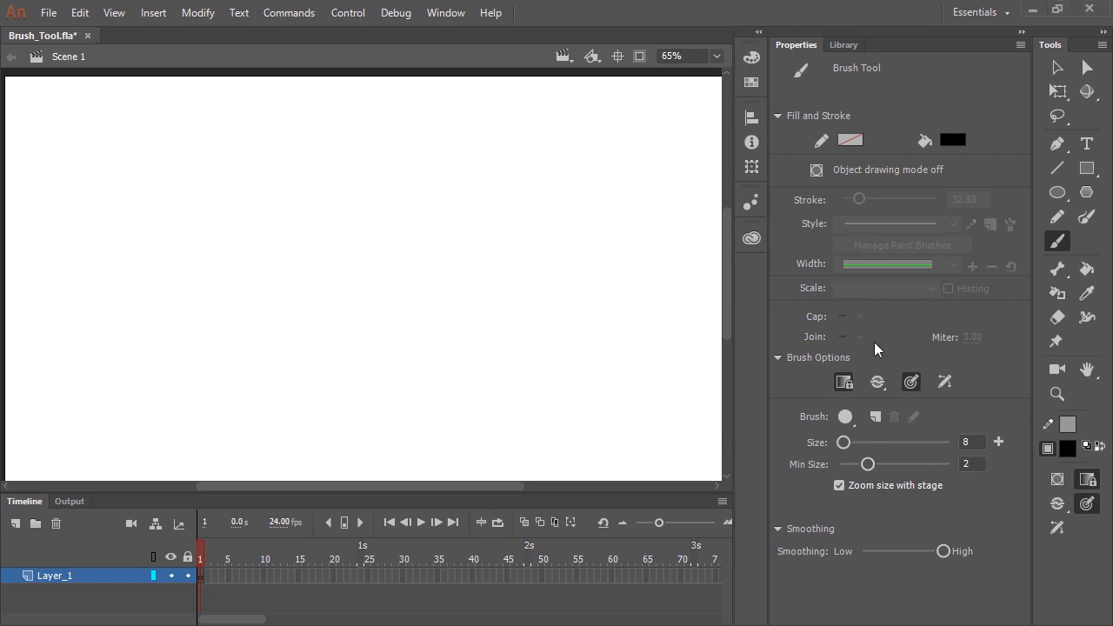
Step: Enlarge the brush to size 40 and paint a few thick test strokes on the stage
mouse_move(844, 442)
mouse_down()
mouse_move(907, 445)
mouse_move(847, 444)
mouse_move(895, 443)
mouse_move(841, 447)
mouse_move(889, 462)
mouse_move(848, 468)
mouse_up()
mouse_move(554, 186)
mouse_down()
mouse_move(511, 249)
mouse_move(503, 374)
mouse_move(523, 391)
mouse_up()
mouse_move(464, 171)
mouse_down()
mouse_move(348, 369)
mouse_move(372, 390)
mouse_up()
mouse_move(848, 446)
mouse_down()
mouse_move(862, 442)
mouse_move(852, 466)
mouse_up()
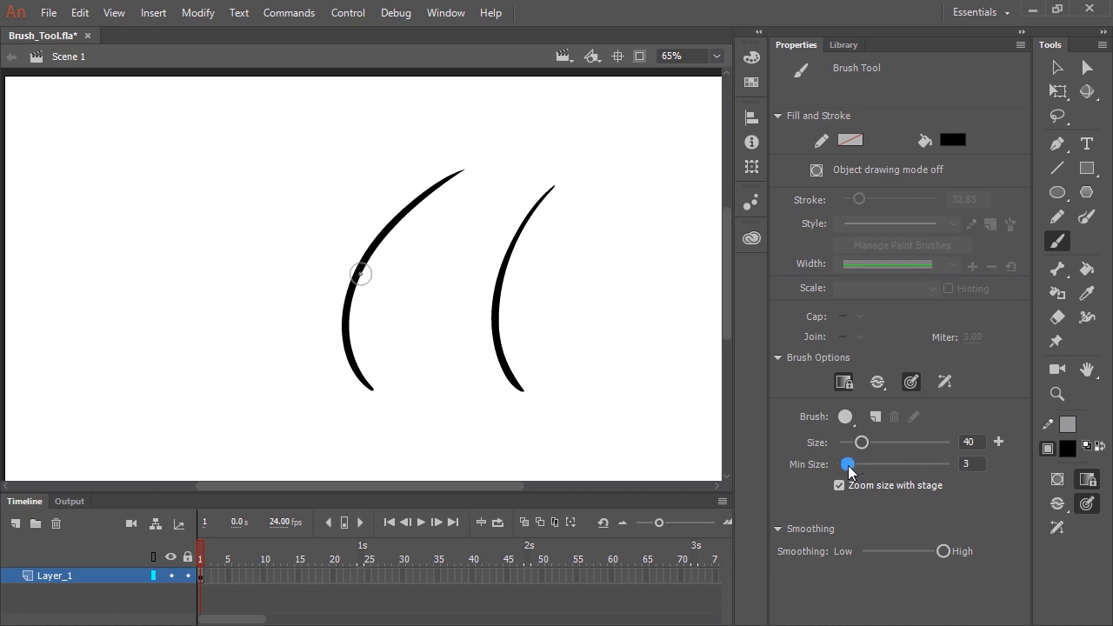
mouse_move(270, 157)
mouse_down()
mouse_move(251, 176)
mouse_move(209, 313)
mouse_move(274, 395)
mouse_up()
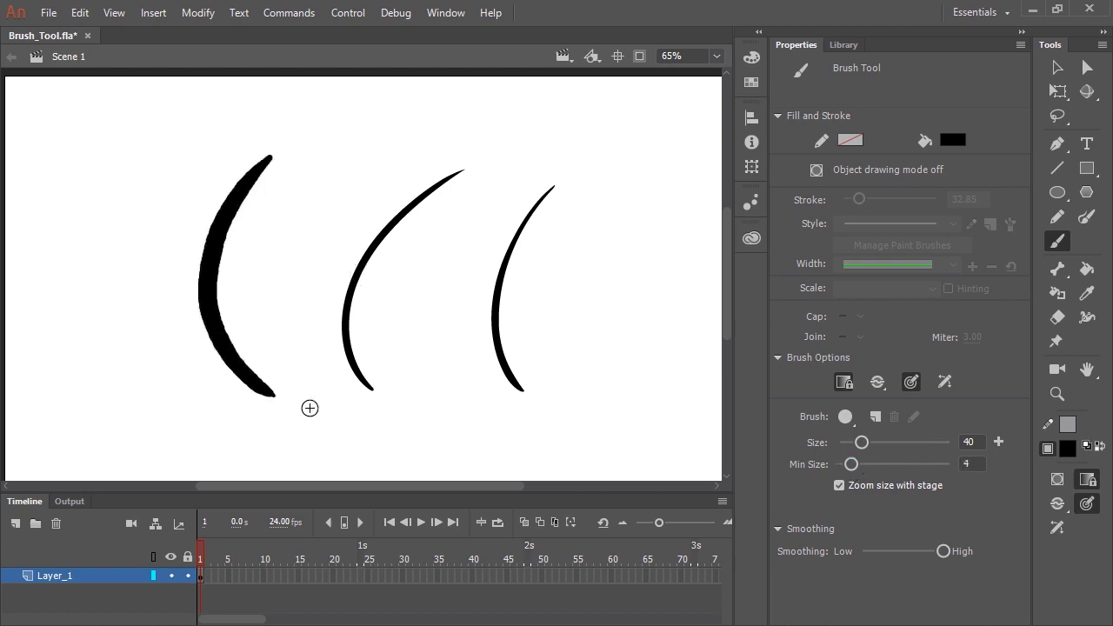
mouse_move(345, 157)
mouse_down()
mouse_move(296, 350)
mouse_move(350, 413)
mouse_up()
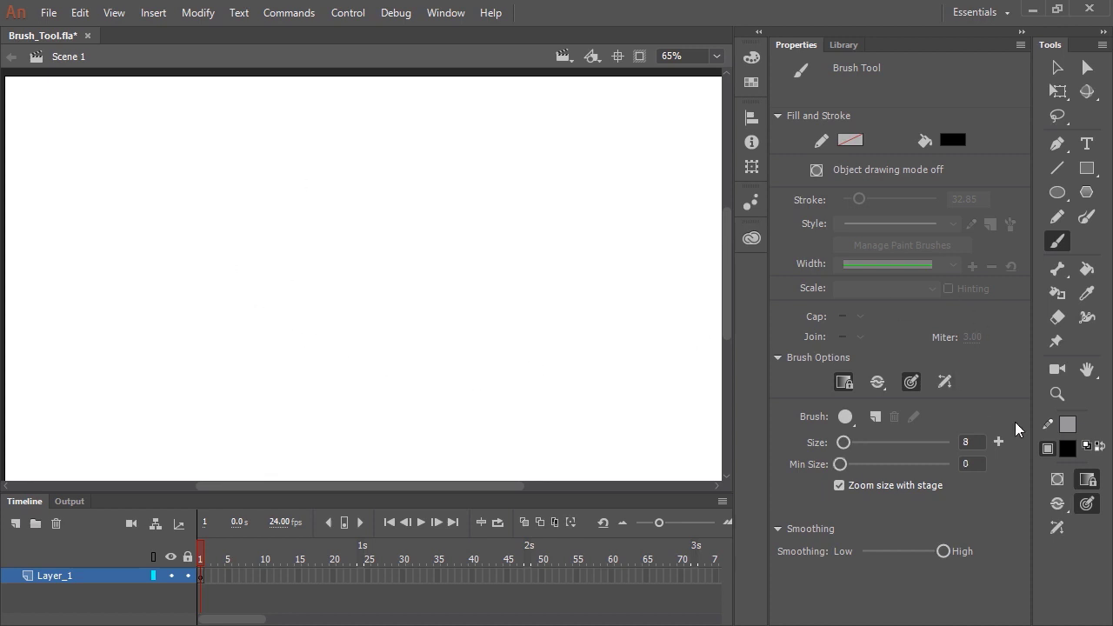
Step: Turn on Object Drawing mode and make the fill colour semi-transparent in the Color panel
click(1049, 480)
click(1065, 449)
click(1066, 451)
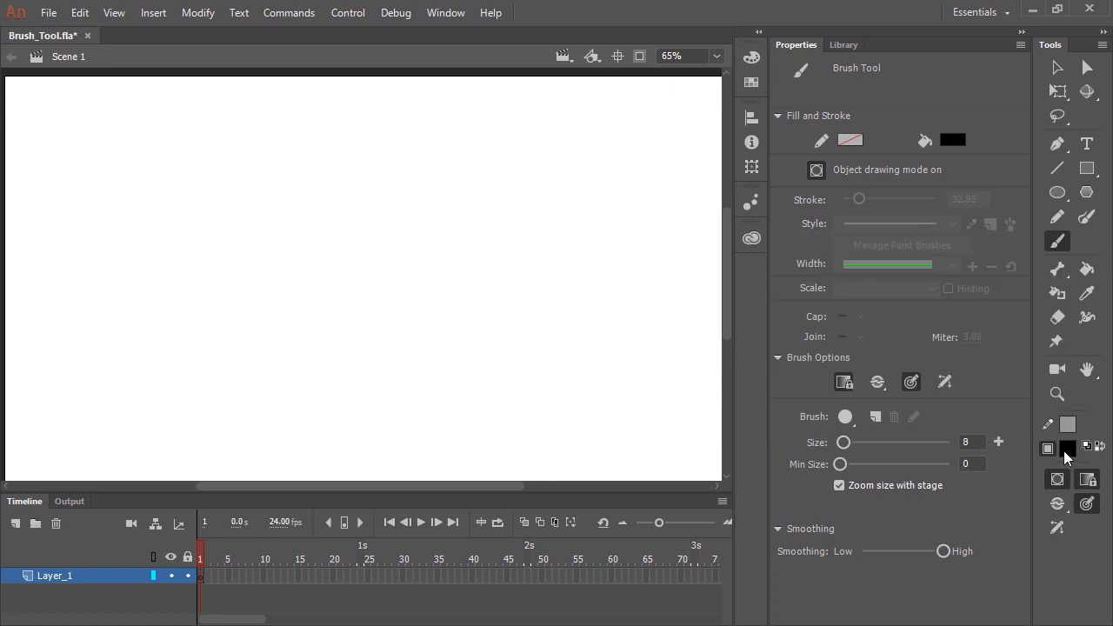
click(752, 57)
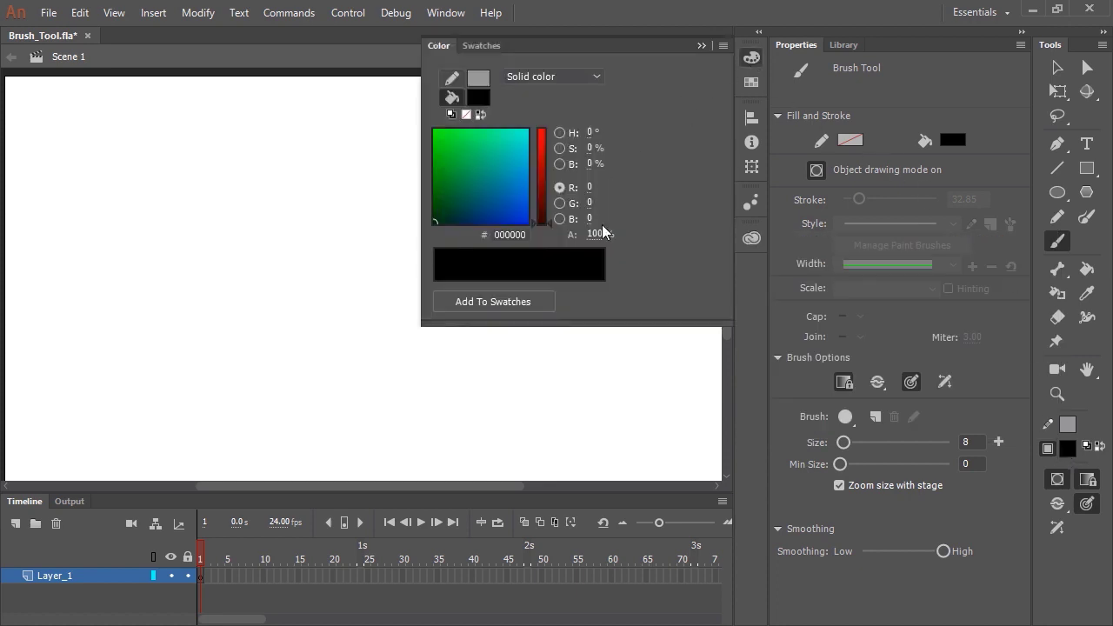
drag(599, 234, 577, 261)
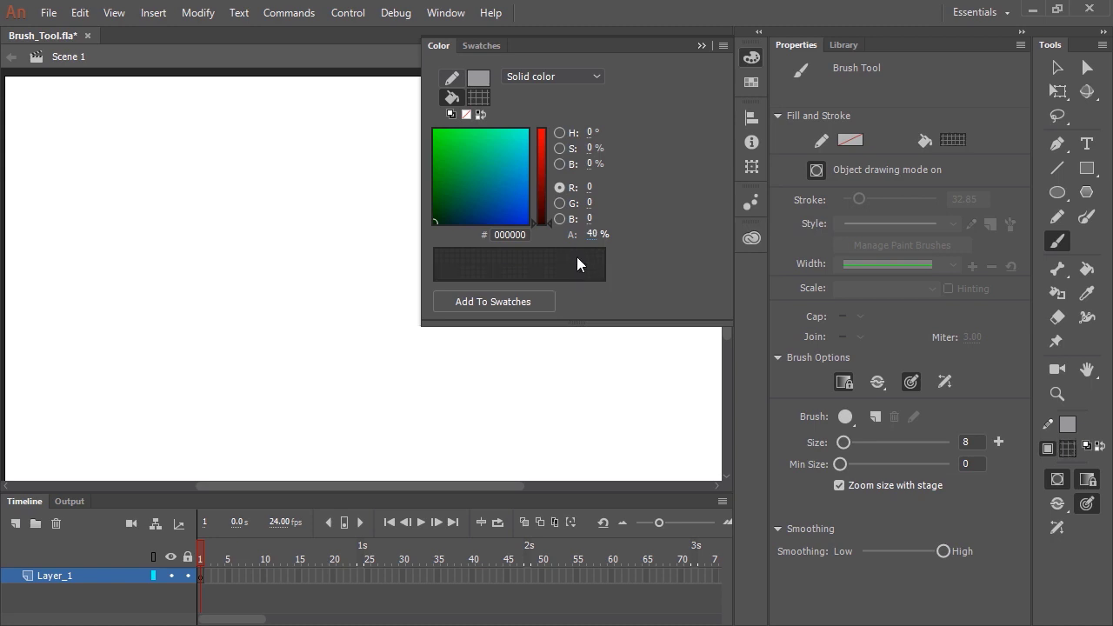
click(701, 48)
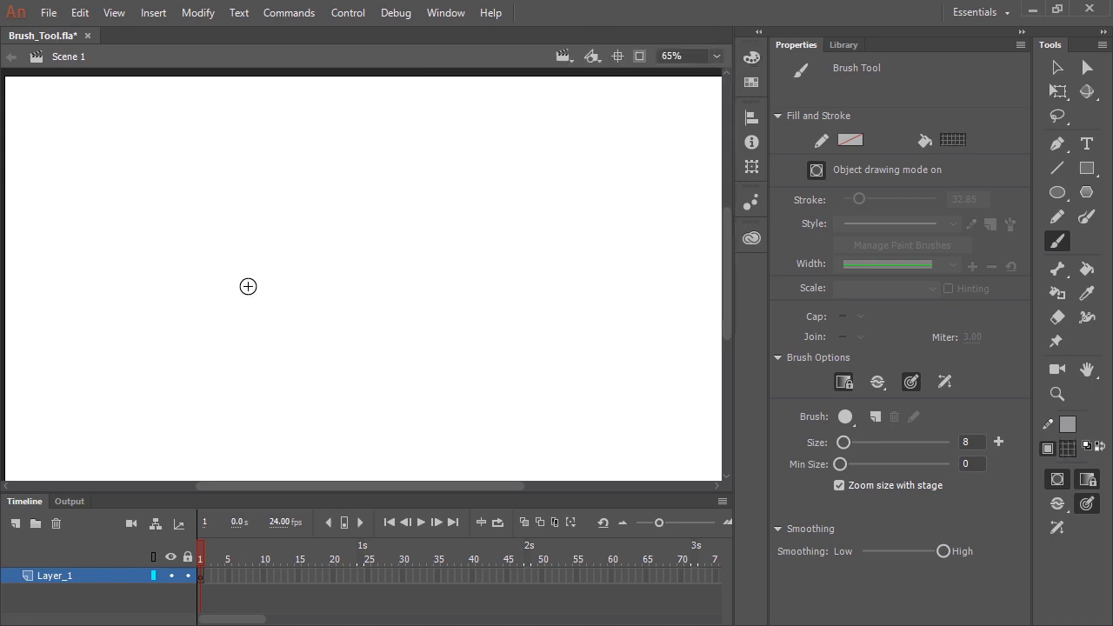
Step: Sketch the head oval, face guide lines, face sides, eyes, nose and neck
drag(343, 354, 478, 320)
drag(470, 230, 228, 271)
drag(324, 185, 301, 345)
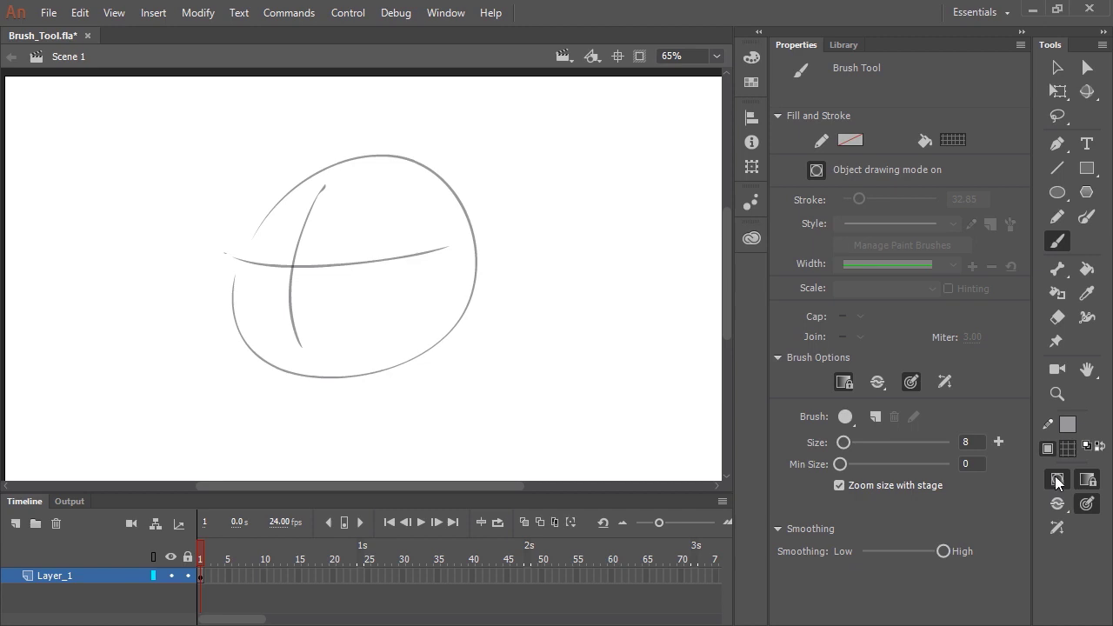
mouse_move(422, 180)
mouse_down()
mouse_move(179, 258)
mouse_move(453, 370)
mouse_move(427, 461)
mouse_up()
mouse_move(306, 164)
mouse_down()
mouse_move(248, 287)
mouse_move(277, 365)
mouse_up()
mouse_move(338, 261)
mouse_down()
mouse_move(363, 212)
mouse_move(406, 261)
mouse_up()
drag(331, 264, 430, 249)
mouse_move(258, 262)
mouse_down()
mouse_move(280, 259)
mouse_move(287, 298)
mouse_move(324, 311)
mouse_move(278, 325)
mouse_up()
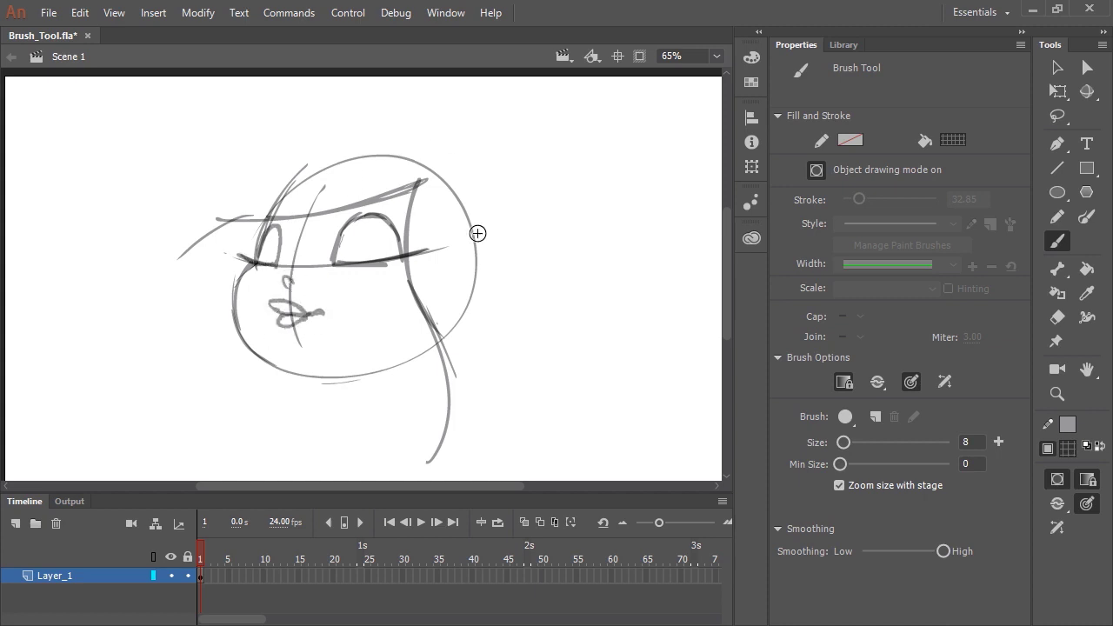
drag(475, 160, 526, 170)
drag(509, 170, 600, 452)
mouse_move(374, 372)
mouse_down()
mouse_move(360, 441)
mouse_move(302, 476)
mouse_up()
Step: Sketch the top hair arcs, bangs and long left hair outline
drag(479, 163, 179, 151)
drag(461, 104, 215, 123)
mouse_move(425, 180)
mouse_down()
mouse_move(216, 223)
mouse_move(166, 277)
mouse_up()
mouse_move(214, 222)
mouse_down()
mouse_move(206, 348)
mouse_move(249, 465)
mouse_up()
drag(237, 104, 138, 476)
drag(477, 165, 108, 243)
mouse_move(451, 151)
mouse_down()
mouse_move(320, 209)
mouse_move(212, 223)
mouse_up()
Step: Add the jaw line, eye details, right-side hair outlines, chin shading and neck line
drag(443, 334, 280, 381)
mouse_move(337, 217)
mouse_down()
mouse_move(341, 269)
mouse_move(439, 250)
mouse_up()
mouse_move(477, 160)
mouse_down()
mouse_move(532, 170)
mouse_move(588, 289)
mouse_up()
drag(561, 261, 541, 439)
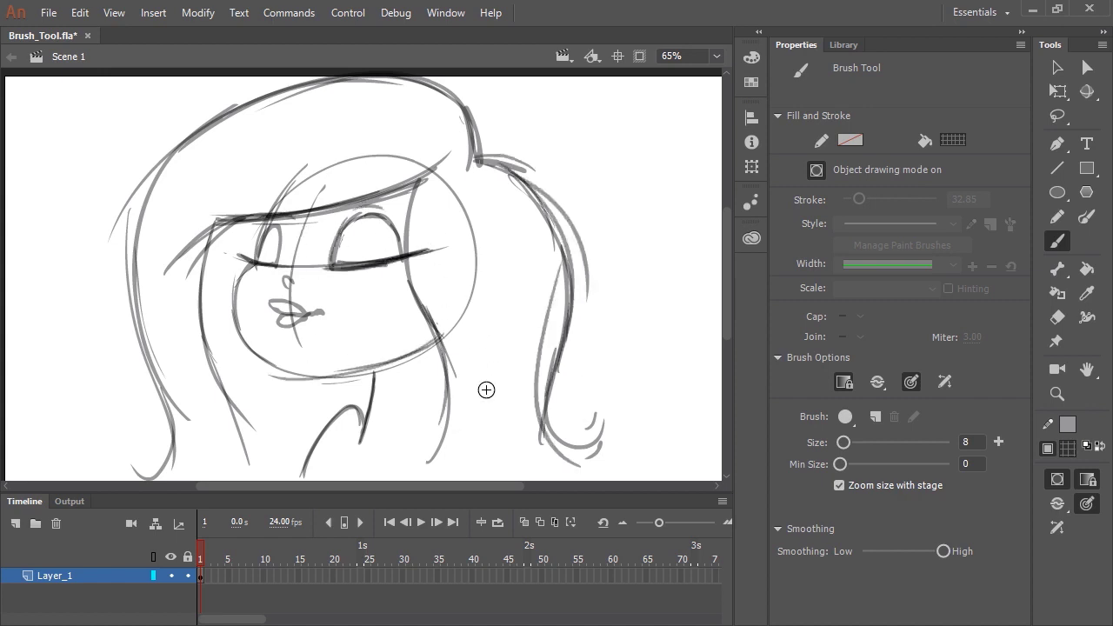
drag(520, 301, 520, 312)
mouse_move(445, 369)
mouse_down()
mouse_move(383, 388)
mouse_move(393, 384)
mouse_up()
Step: Add hair strands on both sides of the head
drag(435, 415, 450, 470)
drag(261, 217, 187, 306)
drag(228, 247, 209, 374)
drag(252, 370, 296, 476)
drag(186, 270, 177, 367)
drag(228, 289, 177, 475)
drag(466, 182, 540, 440)
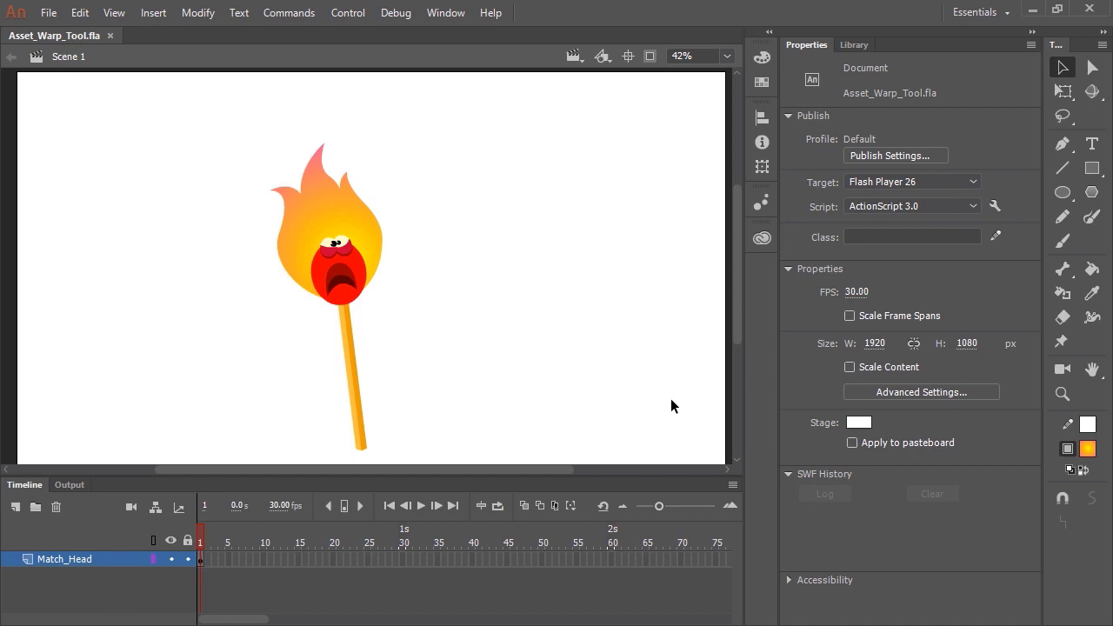
Step: Edit the Matchstick symbol and toggle Layer_3's visibility to confirm it holds the flame
click(370, 250)
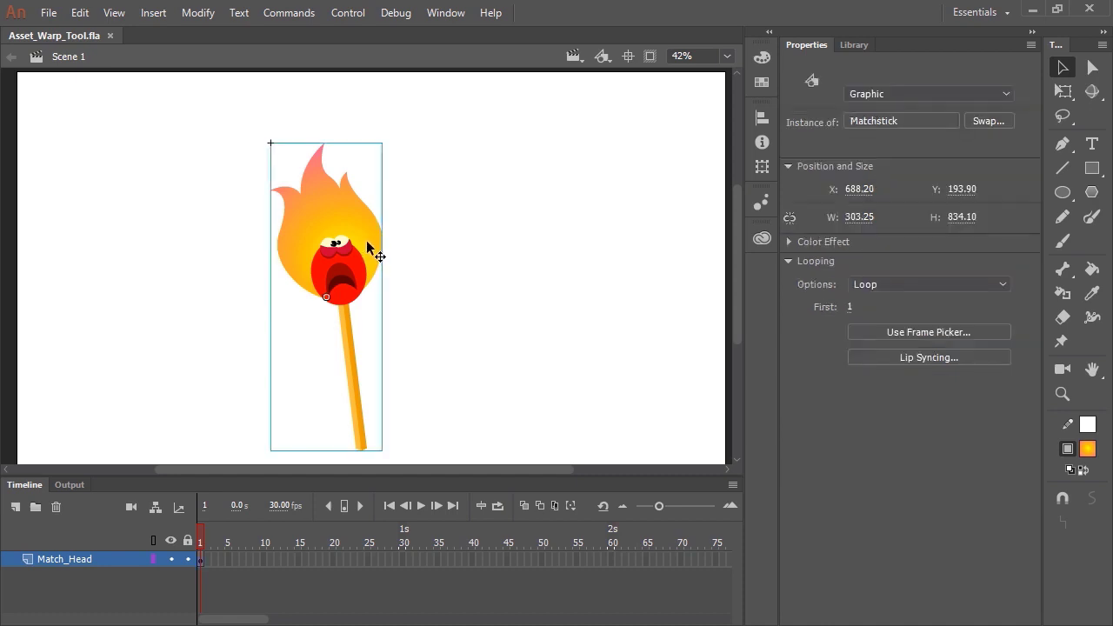
double_click(366, 245)
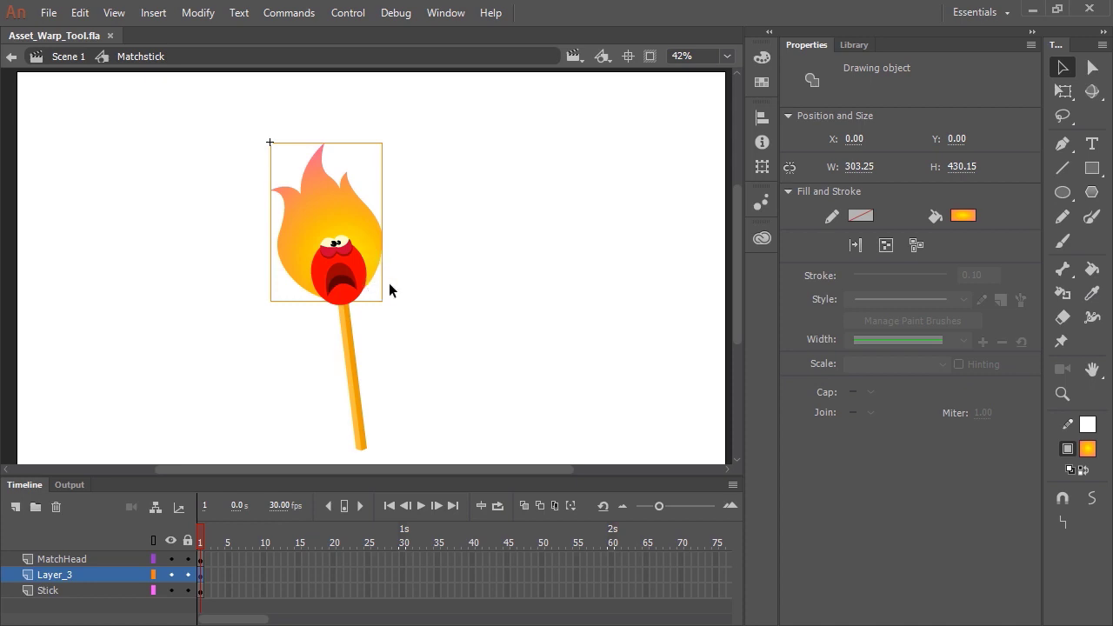
click(177, 574)
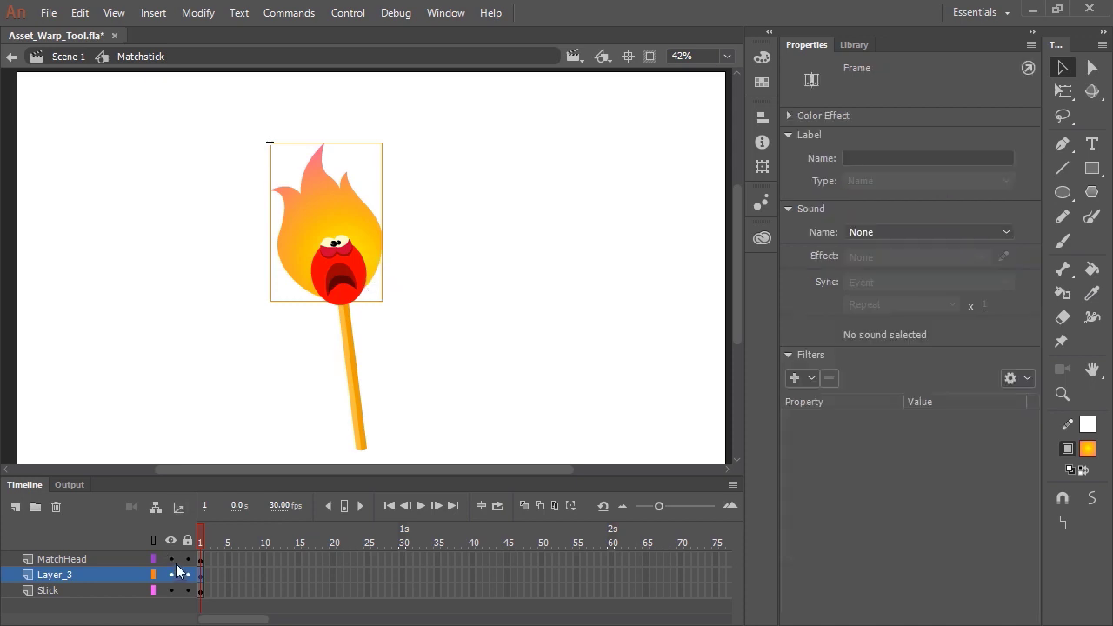
click(172, 574)
click(172, 574)
click(345, 277)
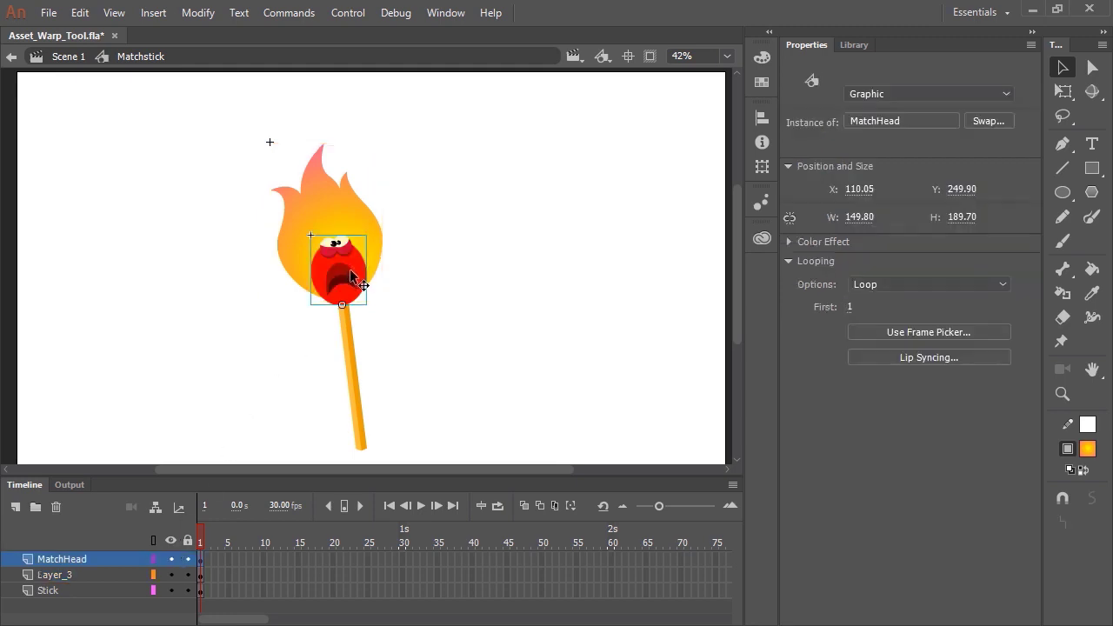
click(172, 576)
click(172, 575)
Step: Rename Layer_3 to Flame
click(67, 575)
double_click(67, 575)
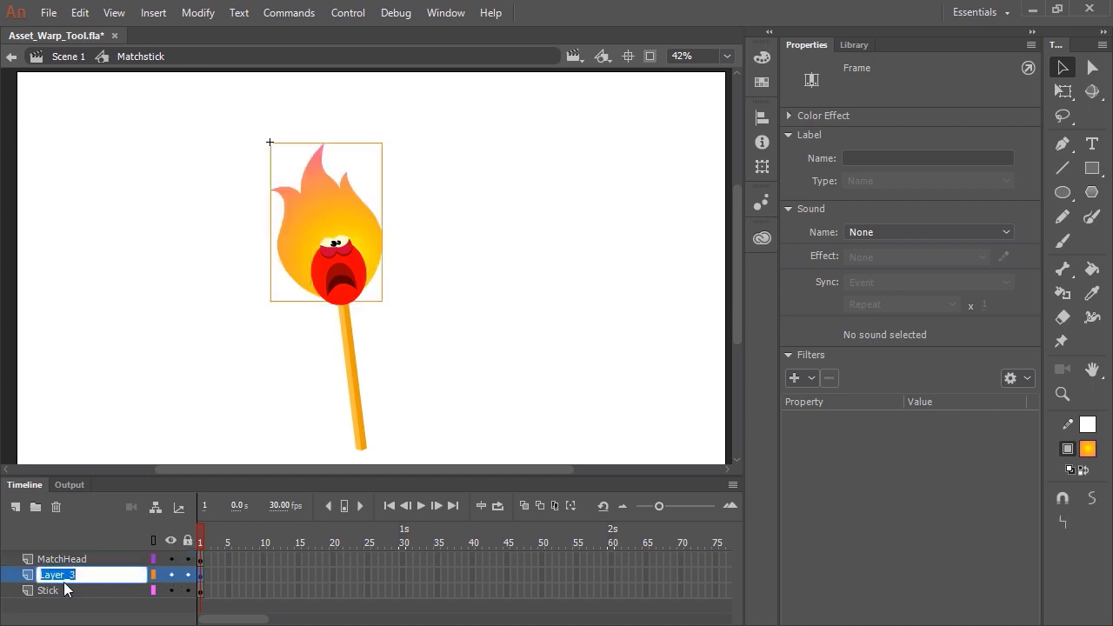
text(Flame)
key(Return)
Step: Lock the Stick and MatchHead layers
click(134, 595)
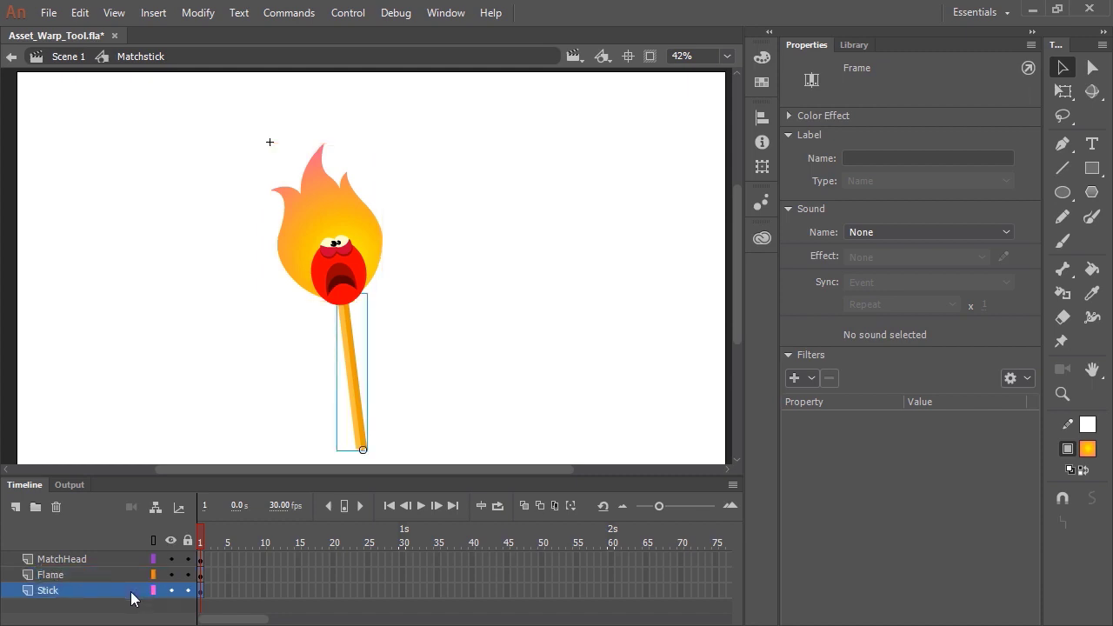
click(187, 591)
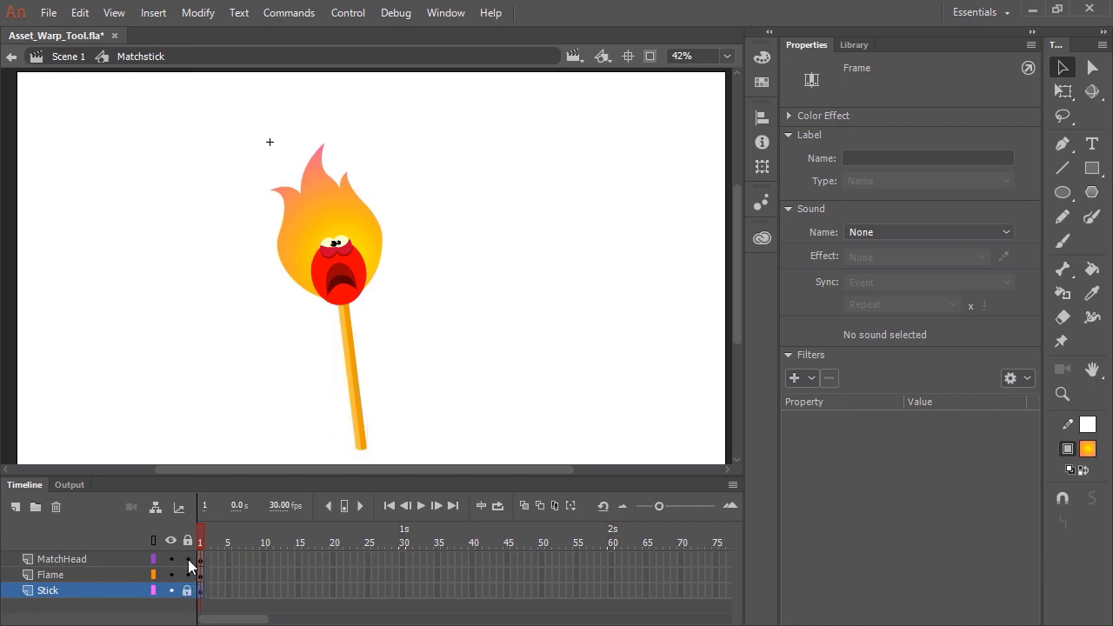
click(187, 560)
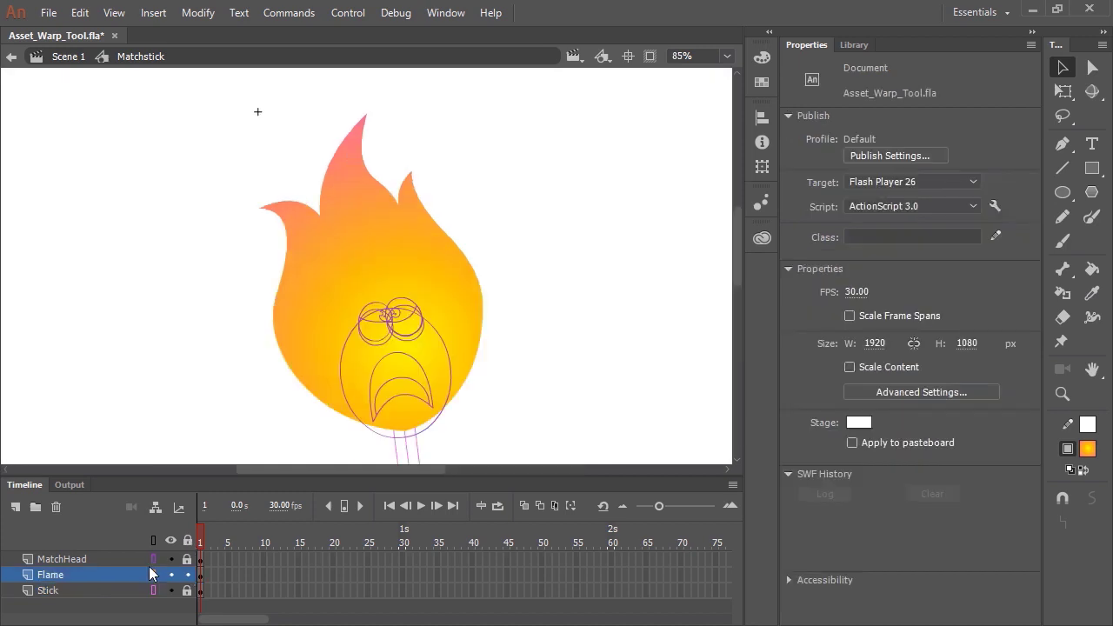
Step: Select the flame and convert it to a warped object with the Asset Warp tool
click(444, 302)
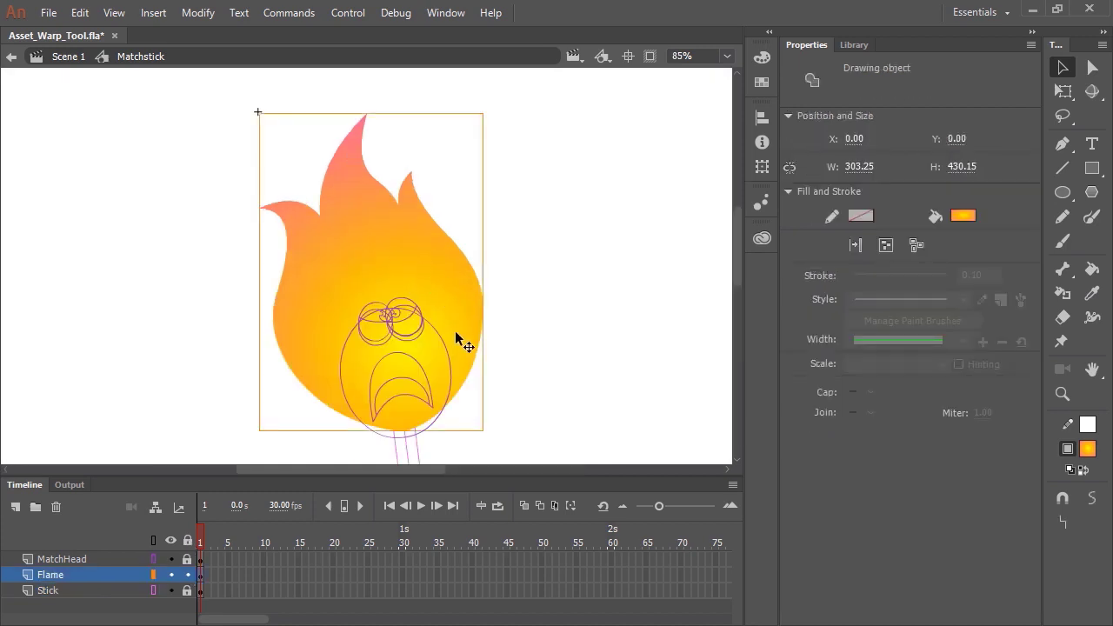
click(1065, 344)
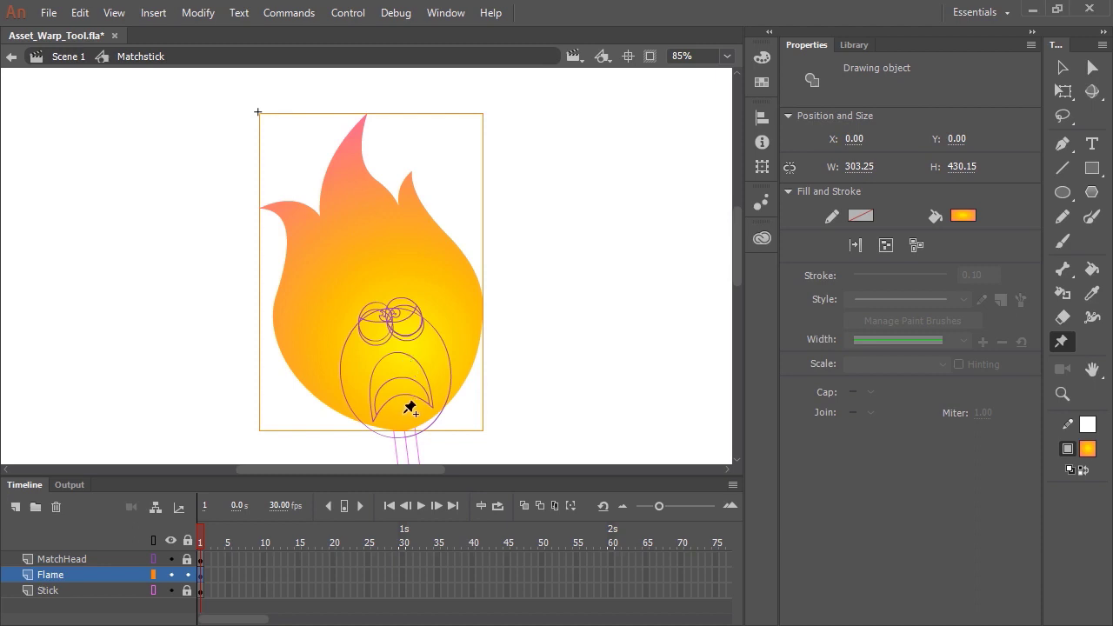
click(405, 415)
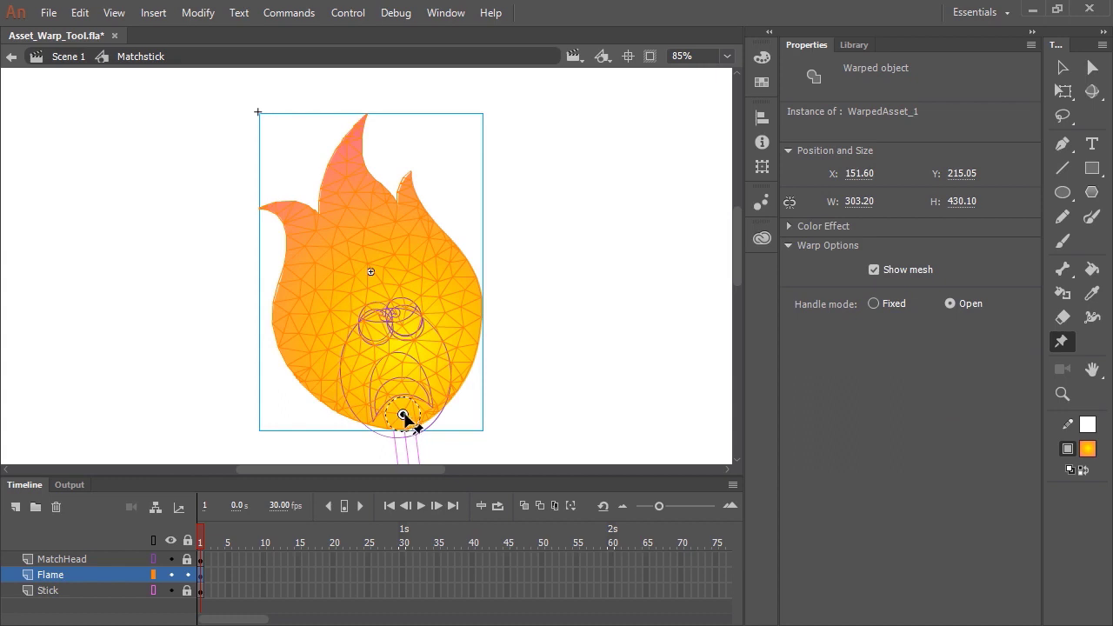
Step: Place nine warp pins across the flame's top, left and right tips, sides and body
click(461, 313)
click(297, 341)
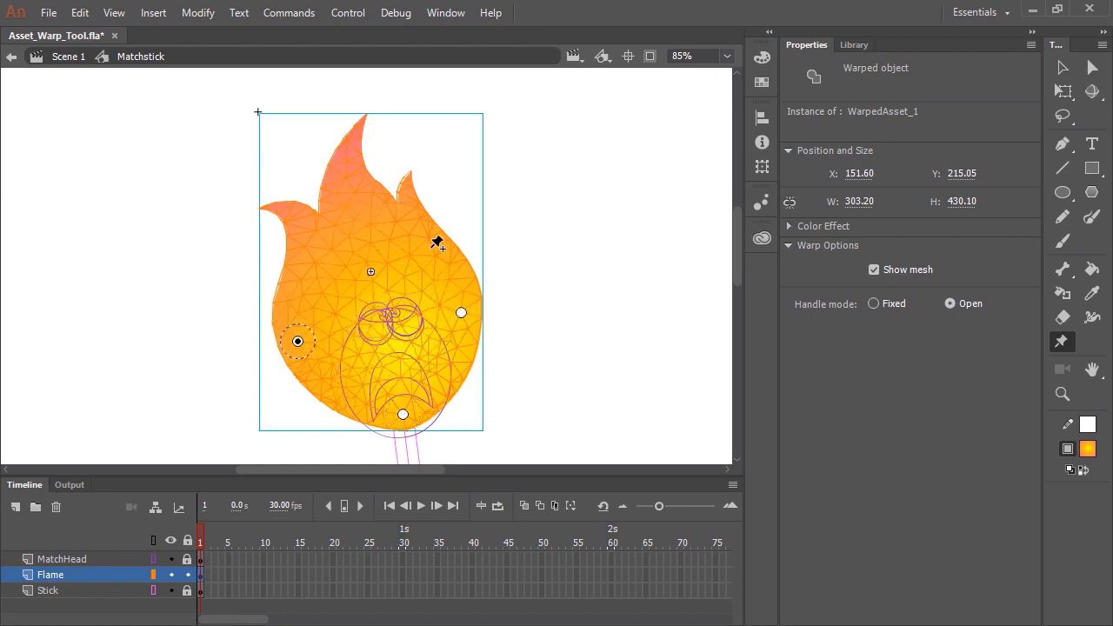
click(414, 241)
click(410, 181)
click(378, 288)
click(355, 205)
click(356, 136)
click(275, 207)
click(306, 271)
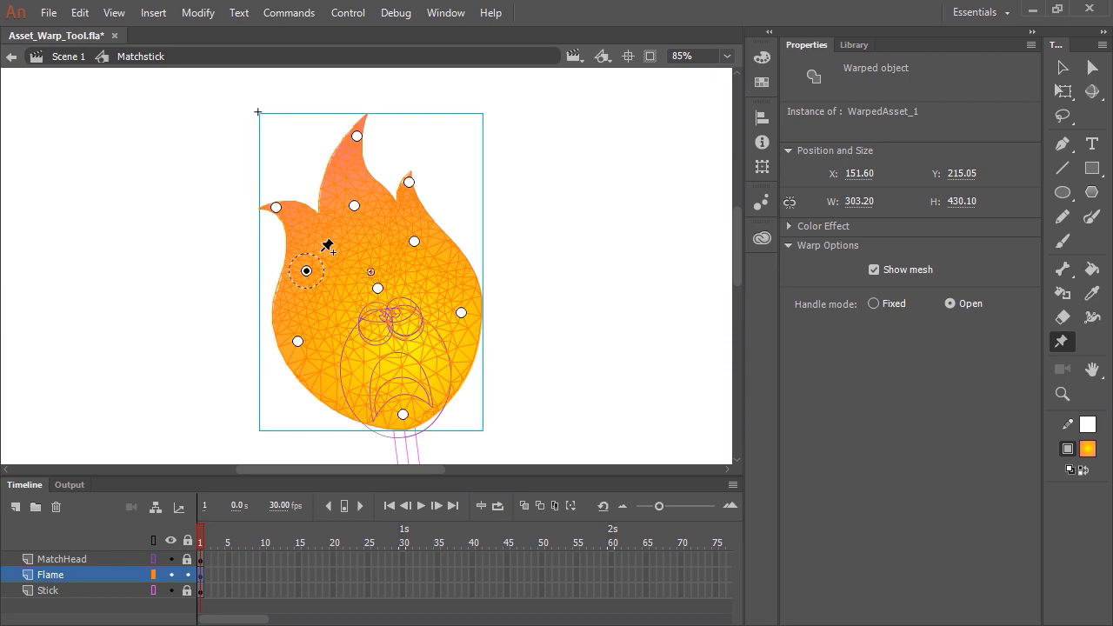
Step: Extend all three layers to frame 10
drag(264, 559, 263, 590)
key(F5)
click(214, 576)
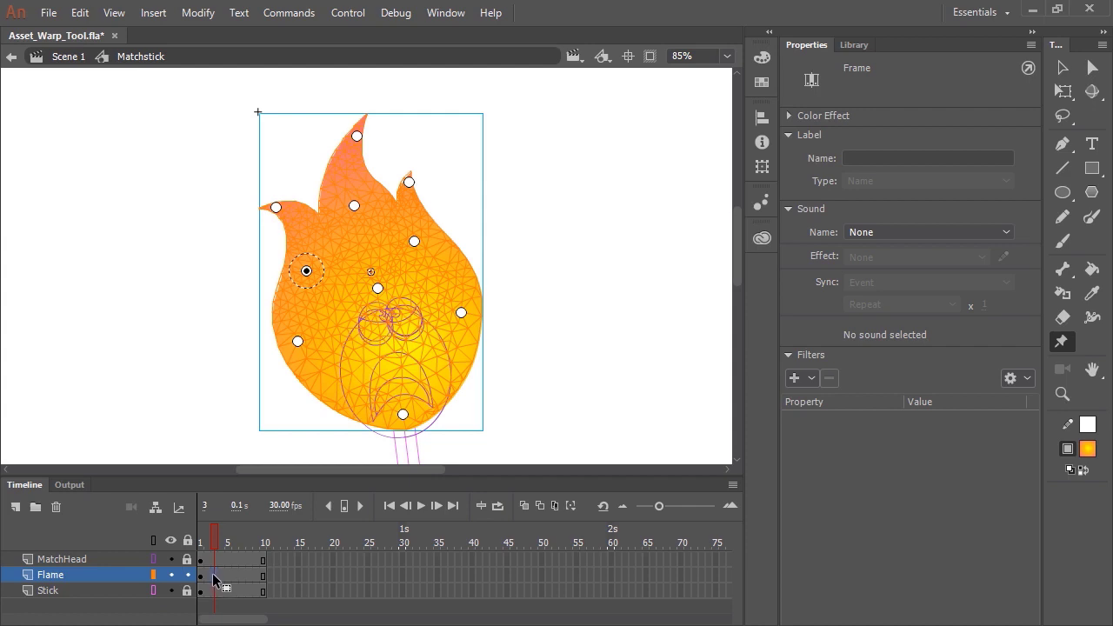
Step: Insert a keyframe at frame 3 on the Flame layer and zoom in on the flame
key(F6)
key(ctrl+=)
drag(427, 201, 433, 244)
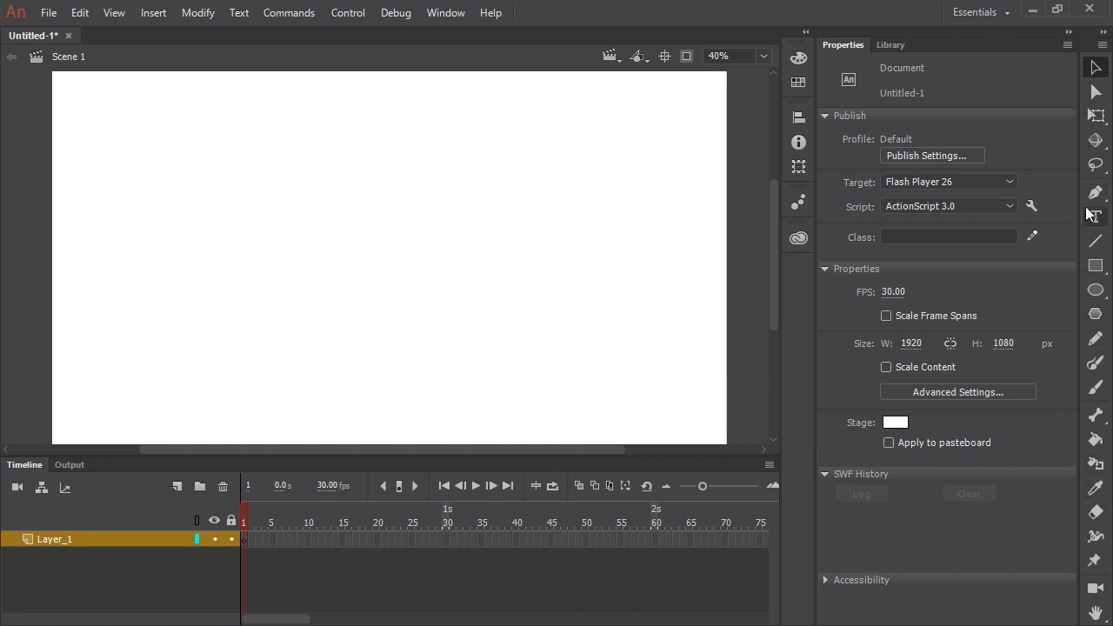
Step: Narrow the Properties panel and switch to the Rectangle Primitive tool
drag(1075, 205, 1044, 205)
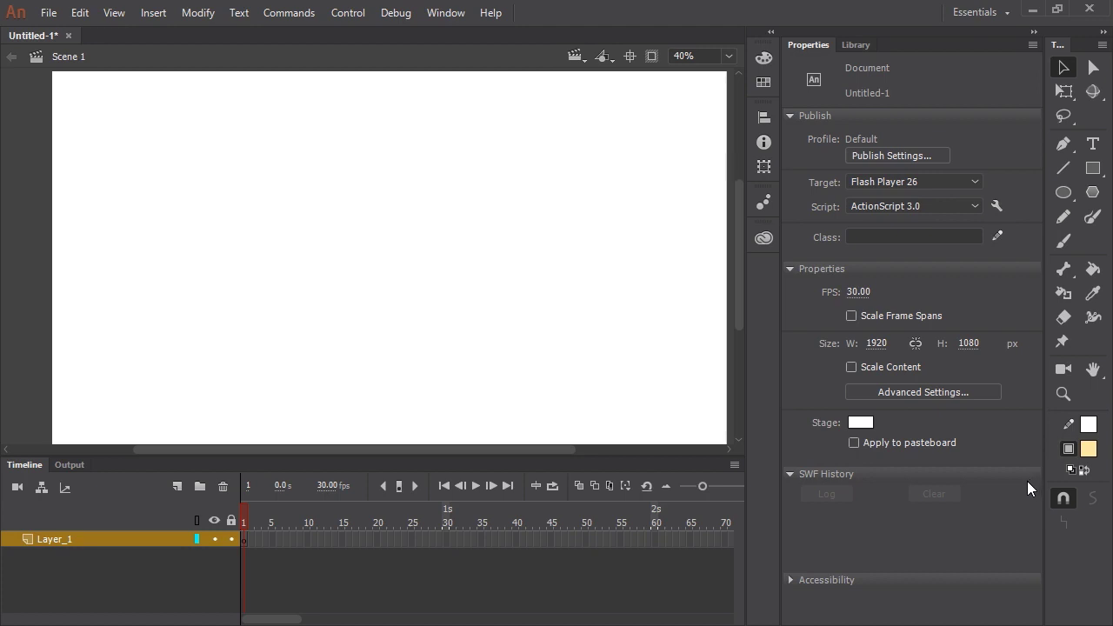
click(1092, 169)
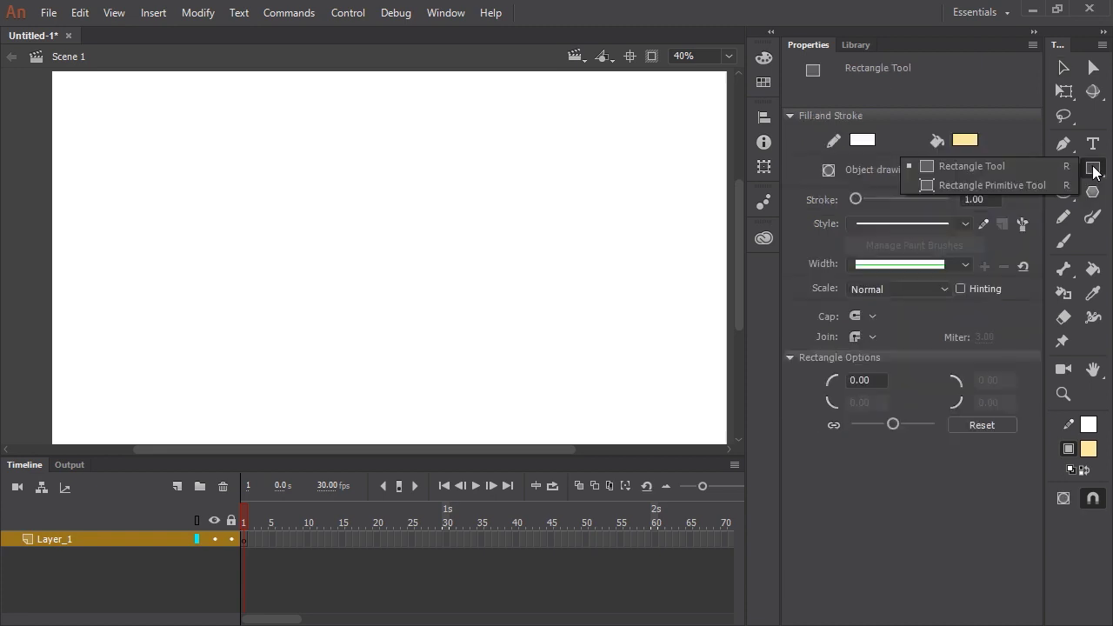
click(1008, 184)
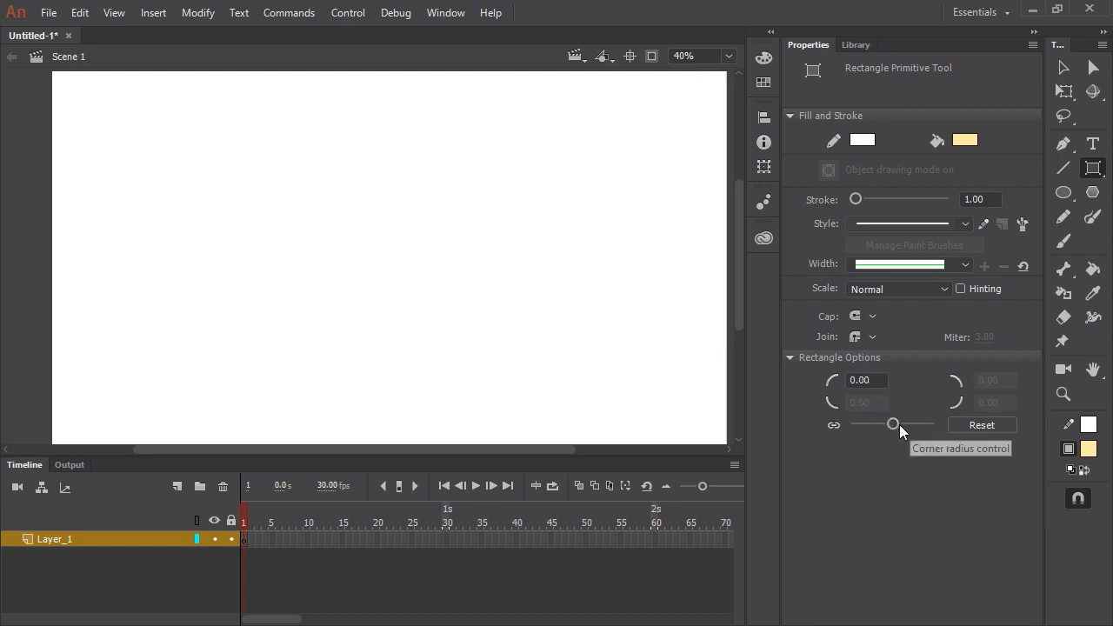
Step: Try a corner radius of 39, then set the rectangle corner radius to 0
mouse_move(893, 423)
mouse_down()
mouse_move(911, 424)
mouse_move(868, 426)
mouse_move(897, 425)
mouse_up()
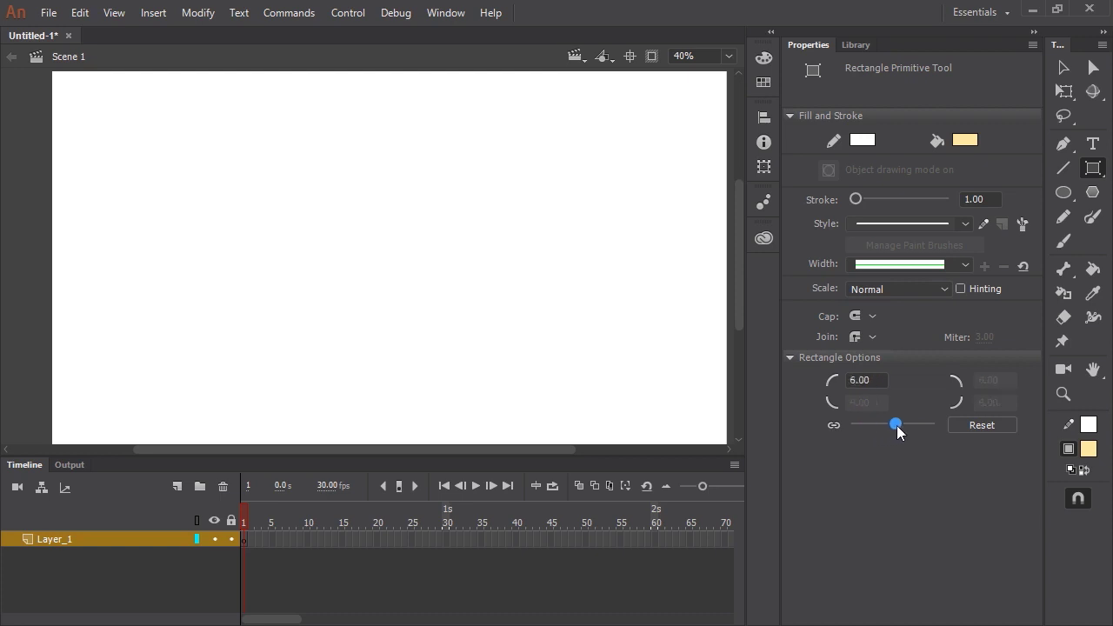
drag(896, 425, 894, 427)
click(877, 386)
text(0)
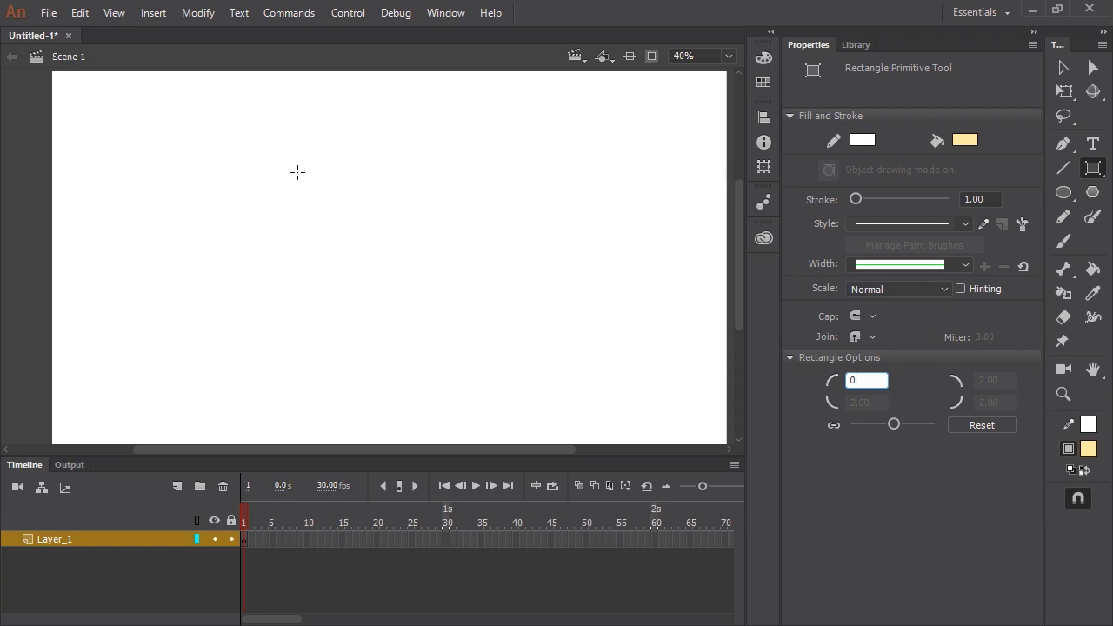
Step: Draw a pale-yellow square rectangle primitive, round its corners, then delete it
drag(318, 167, 401, 283)
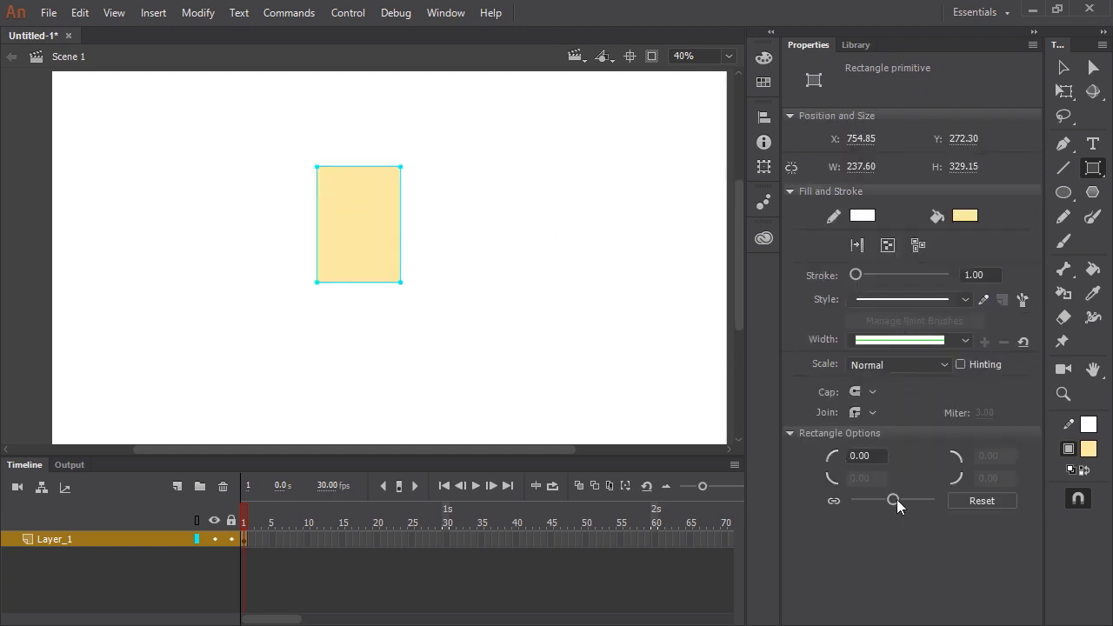
drag(893, 501, 939, 500)
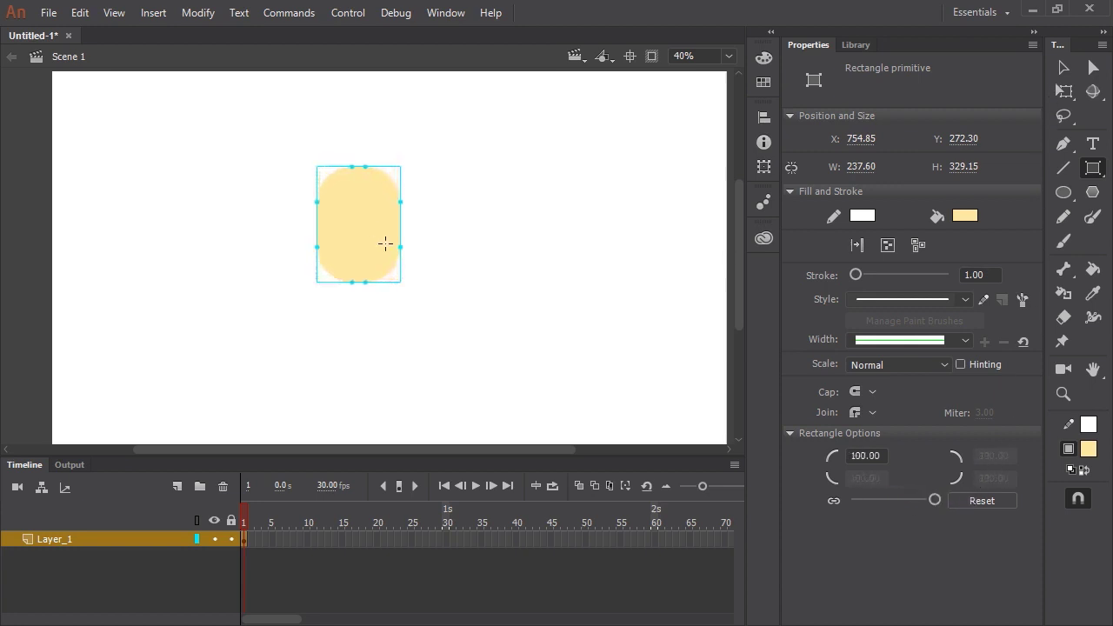
key(Delete)
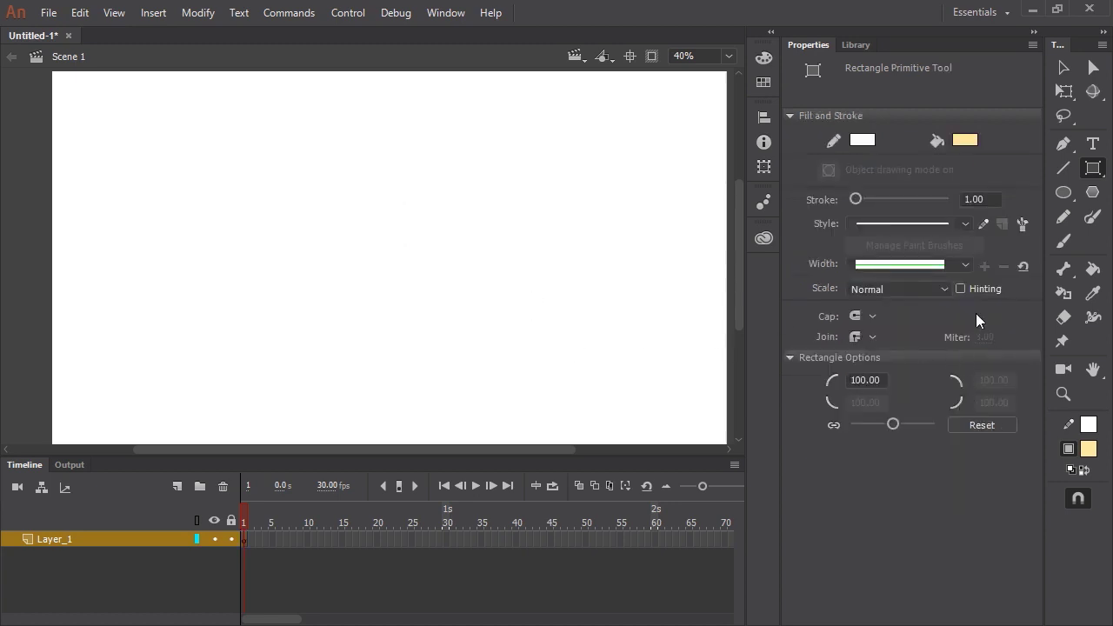
Step: Set maximum corner rounding and draw a fully rounded pale-yellow rectangle
click(1092, 167)
drag(897, 426, 939, 429)
drag(325, 177, 396, 275)
key(v)
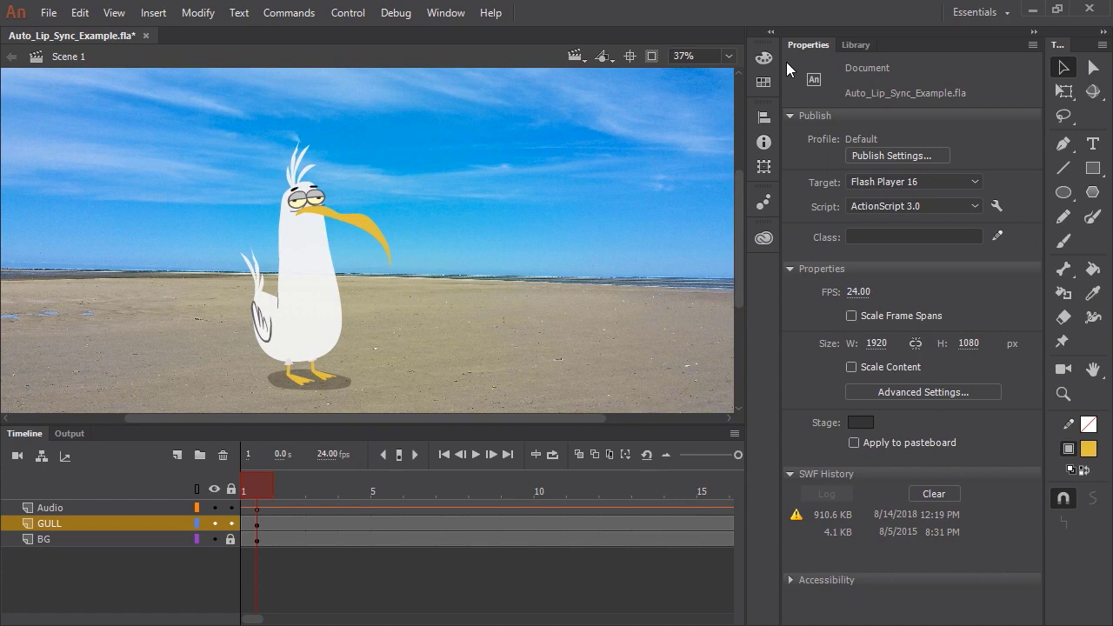
Step: Edit the Gull symbol in place and select one of its body parts
click(372, 233)
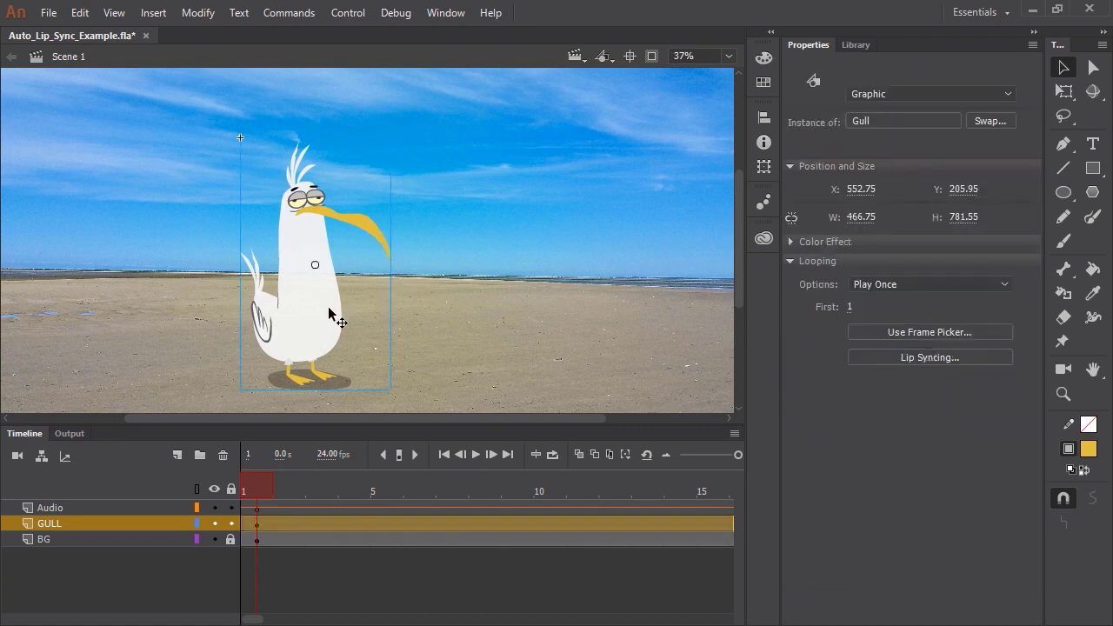
double_click(364, 225)
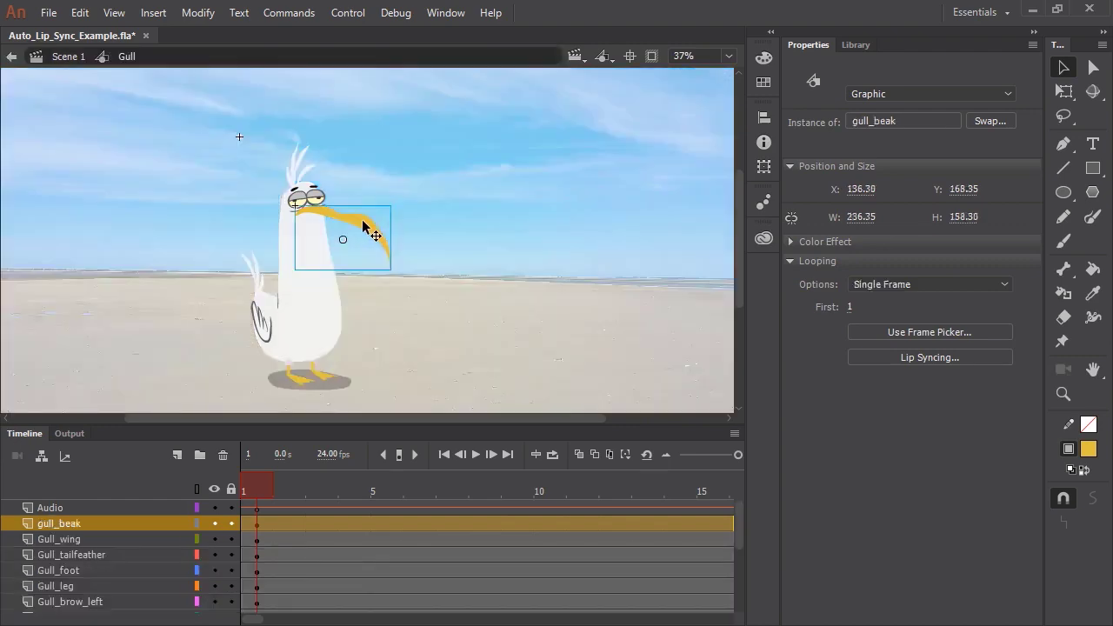
click(315, 315)
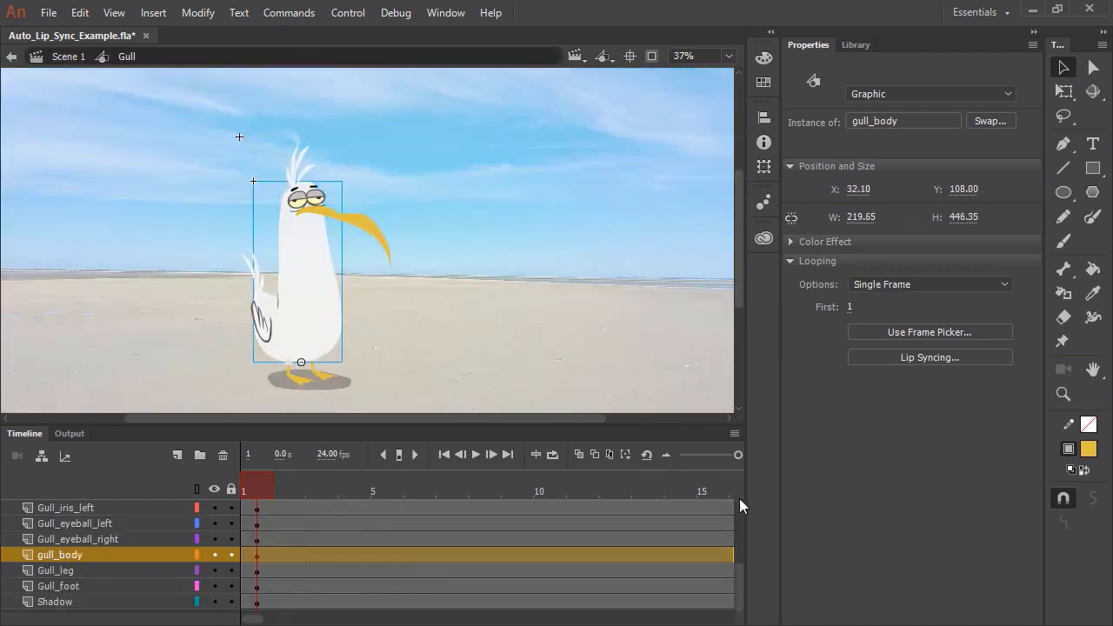
Step: Inspect the Audio layer's Auto_Lip_Sync.mp3 sound, scrub the animation, and select the beak
mouse_move(736, 571)
mouse_down()
mouse_move(739, 537)
mouse_move(737, 574)
mouse_up()
scroll(253, 522, up, 5)
click(253, 504)
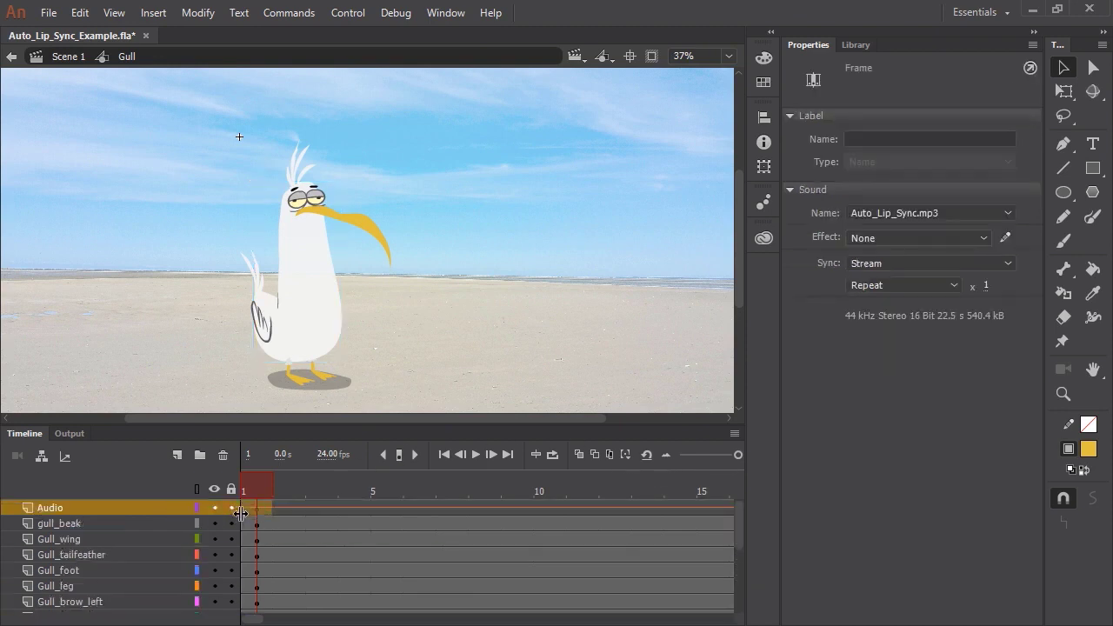
drag(306, 489, 588, 499)
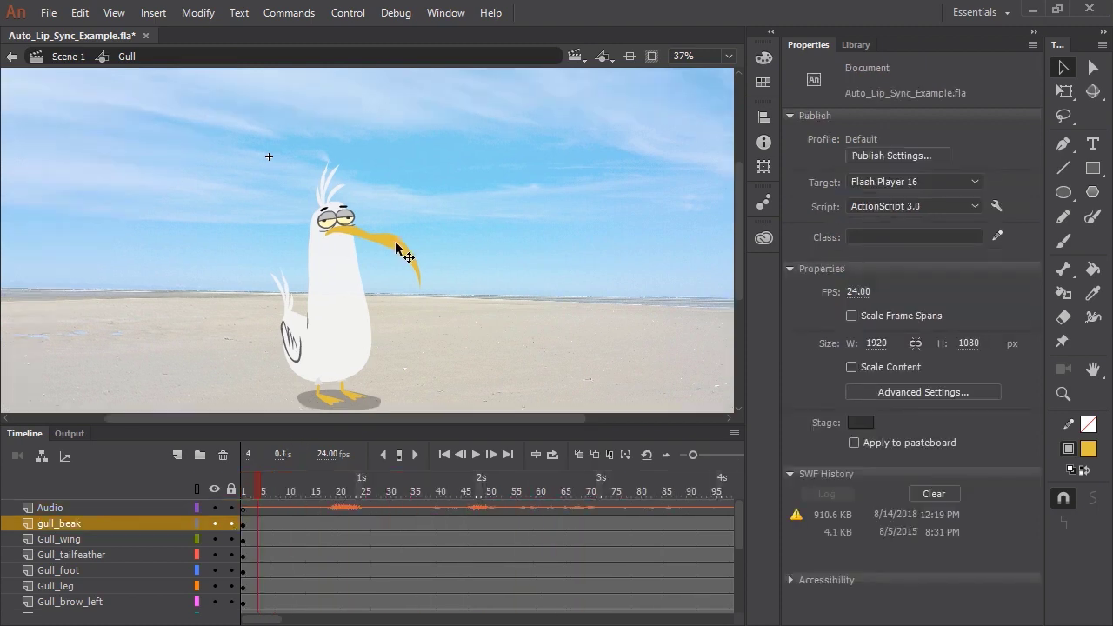
click(396, 248)
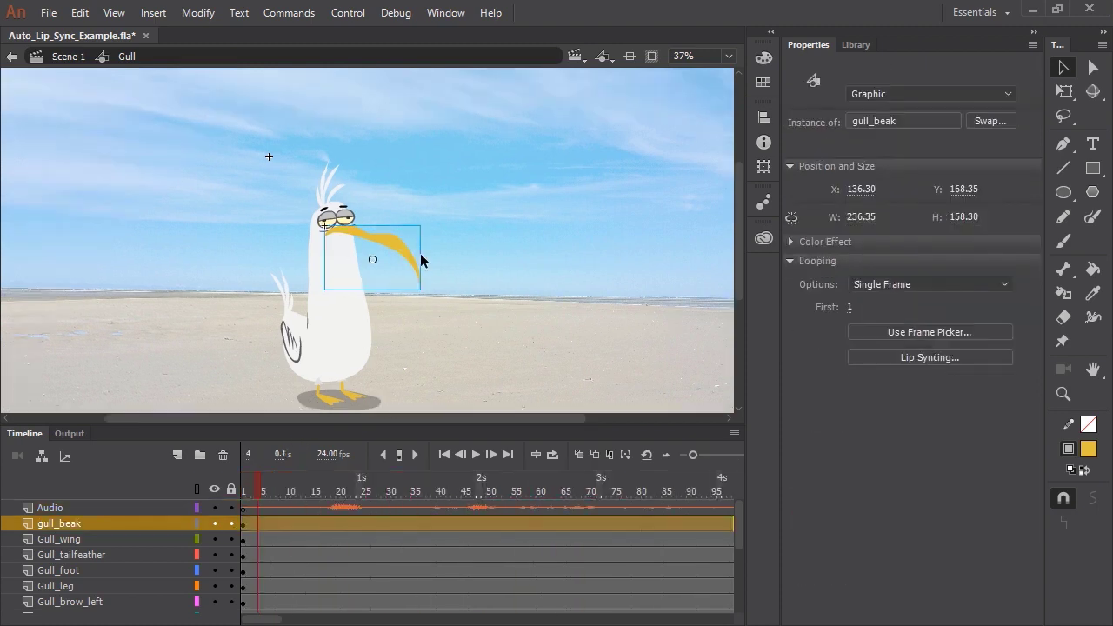
Step: Edit gull_beak, enlarge the timeline frames, and view the Neutral and Ah mouth poses
double_click(402, 253)
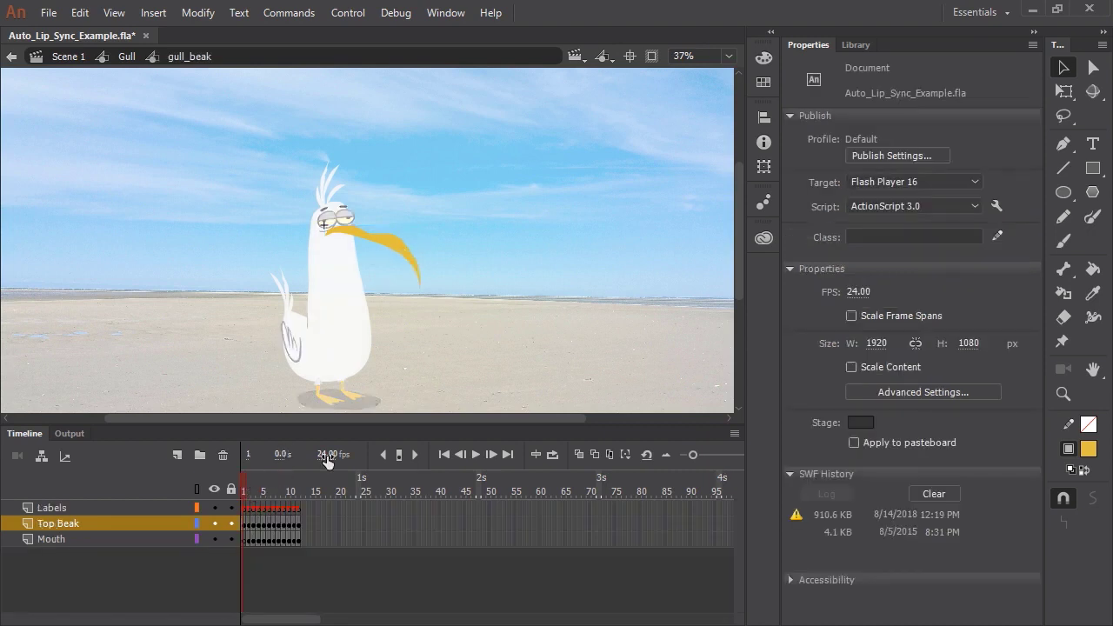
drag(695, 454, 729, 455)
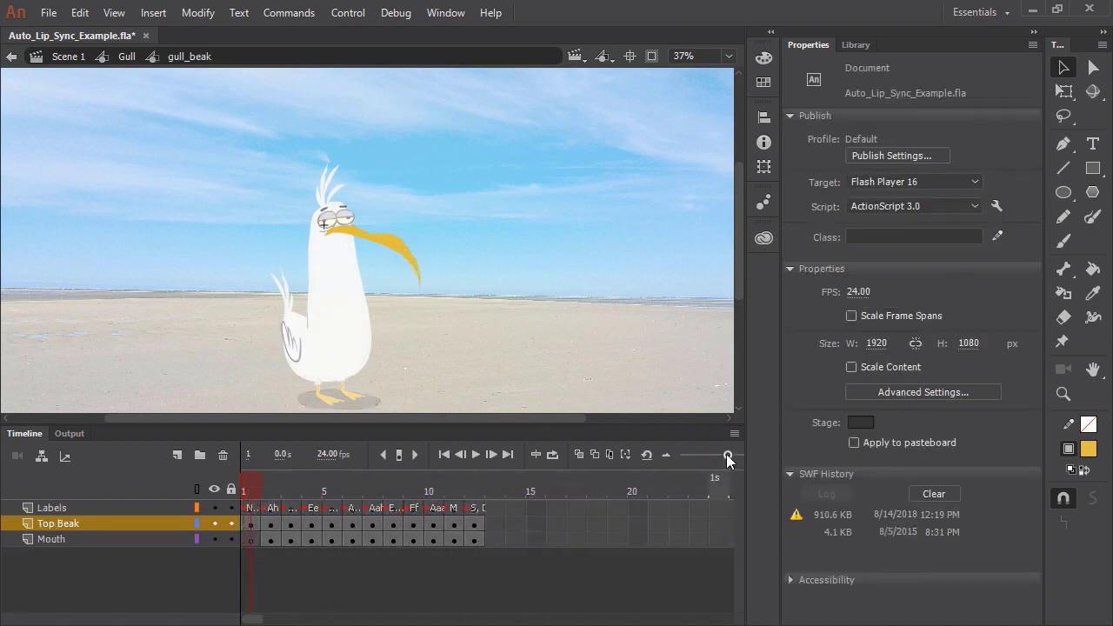
click(268, 491)
drag(268, 491, 251, 513)
click(252, 508)
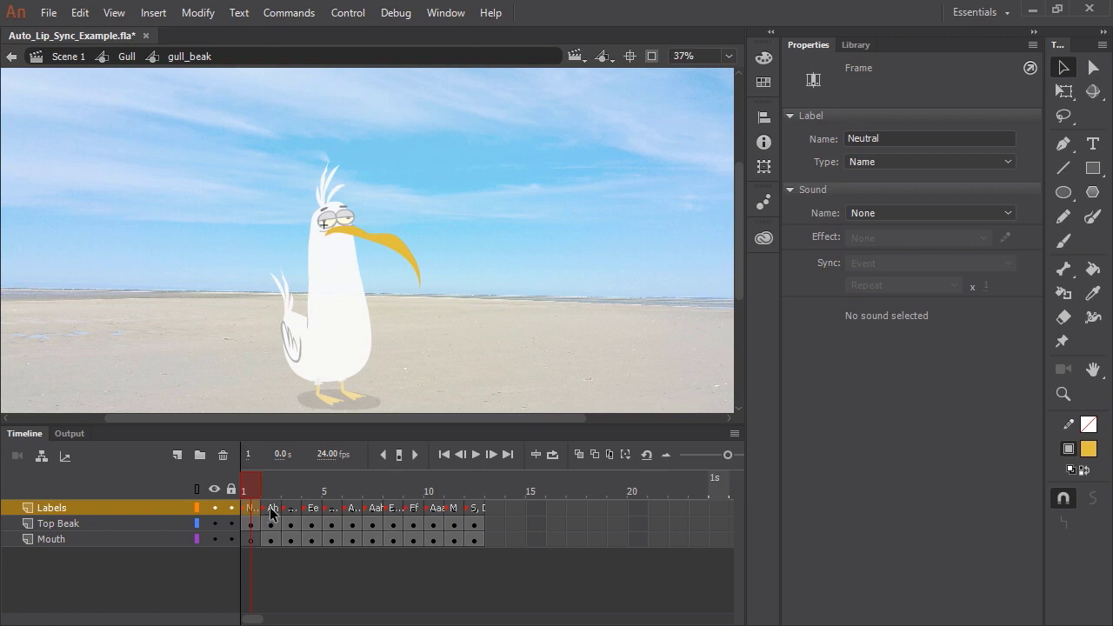
click(272, 510)
click(250, 510)
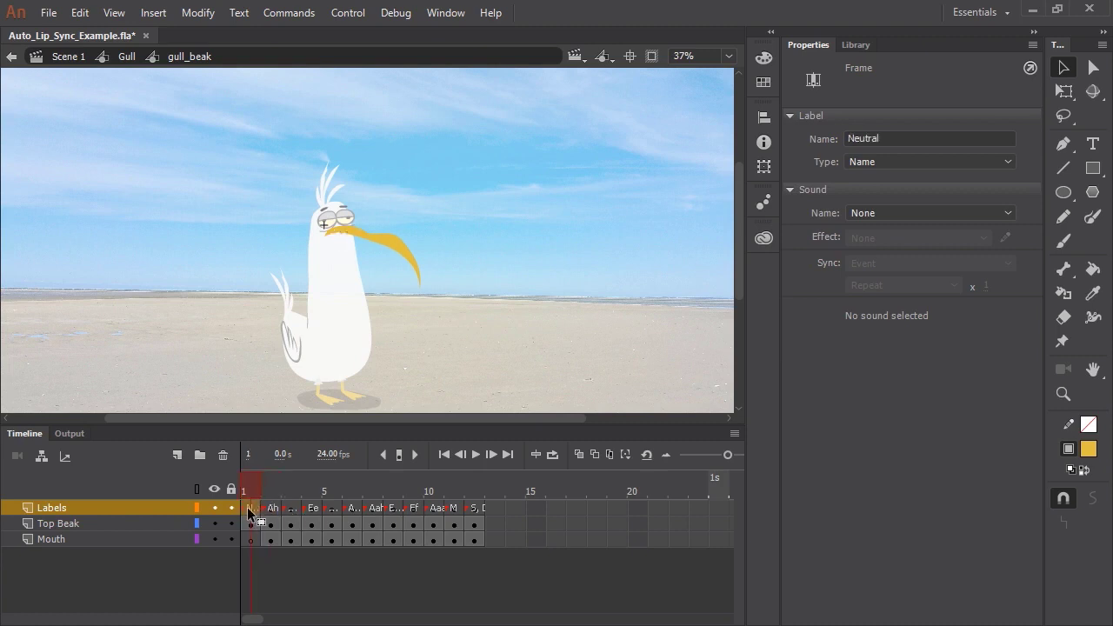
Step: Inspect the Neutral label, step through the poses to Ee and Ooh, and open Lip Syncing
double_click(891, 137)
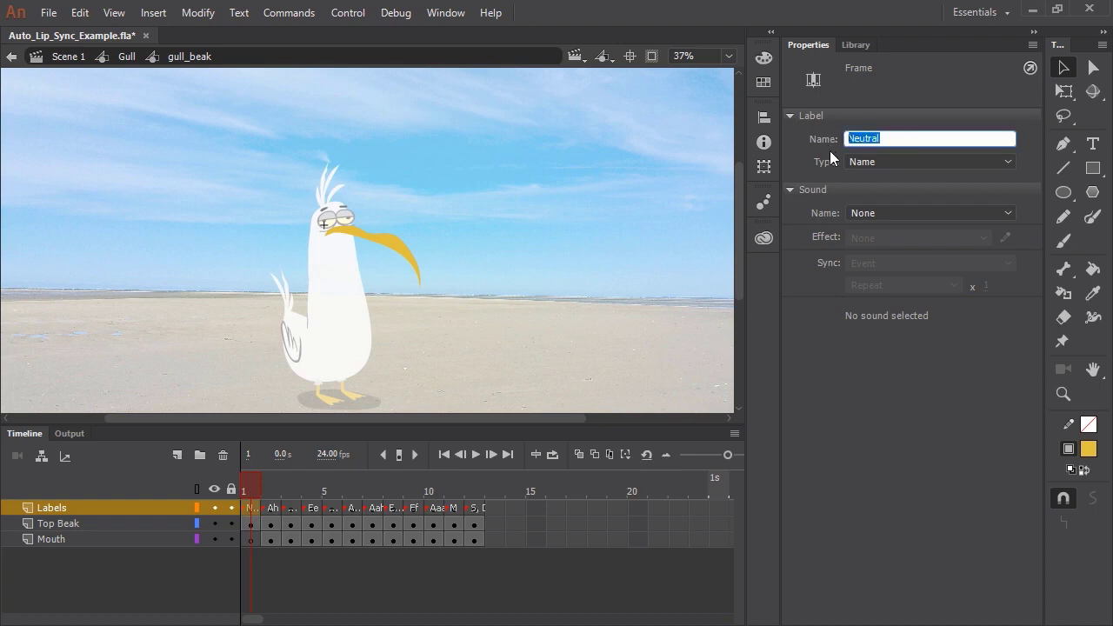
click(889, 137)
click(271, 511)
click(291, 512)
click(311, 513)
click(331, 511)
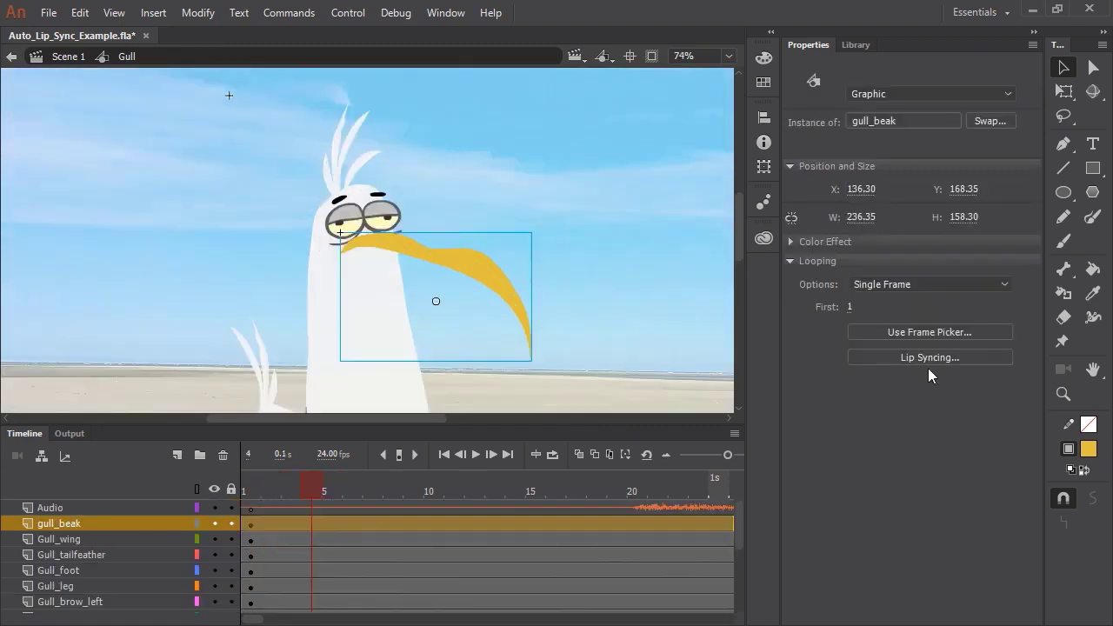
click(920, 362)
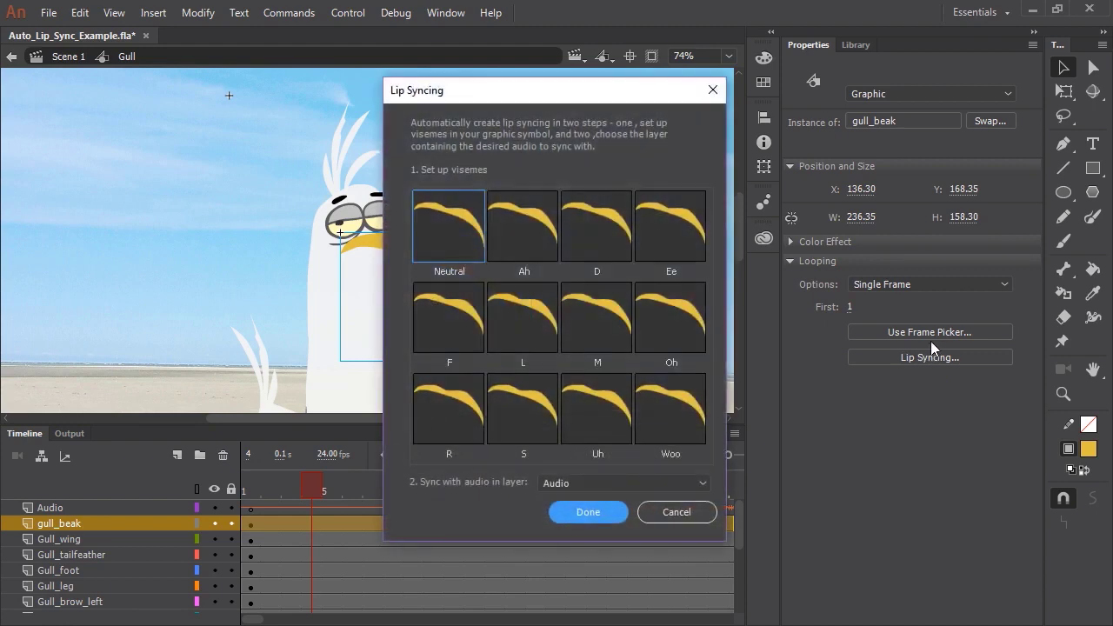
Step: Map visemes: 6 Aaah to Ah, 12 D,S to D, 8 Eerr to Ee, 9 Ff to F
drag(652, 91, 642, 90)
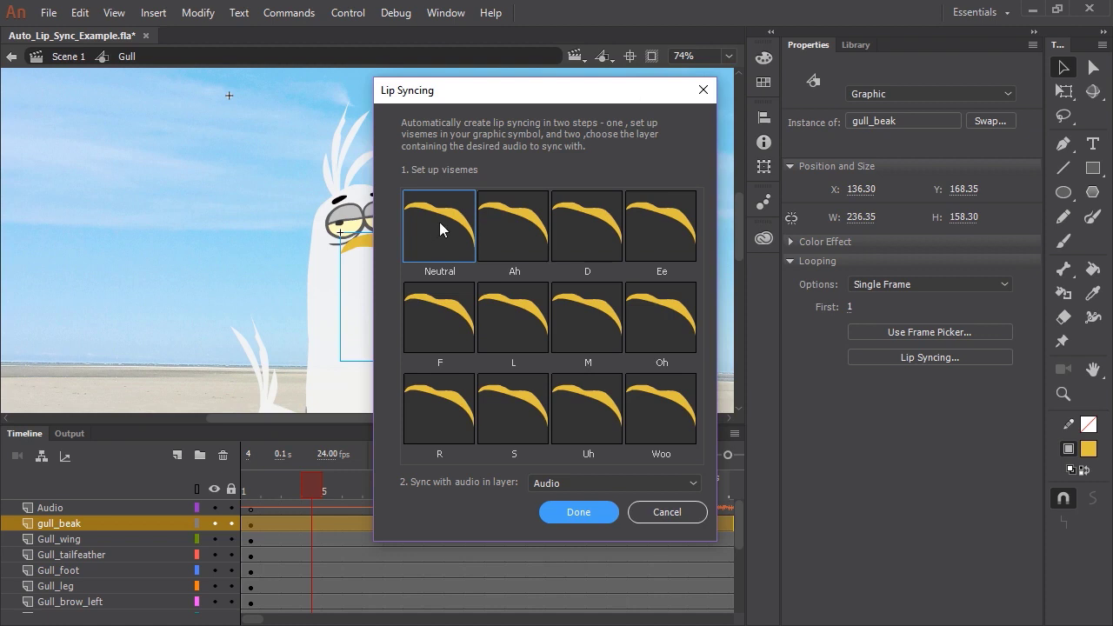
click(522, 226)
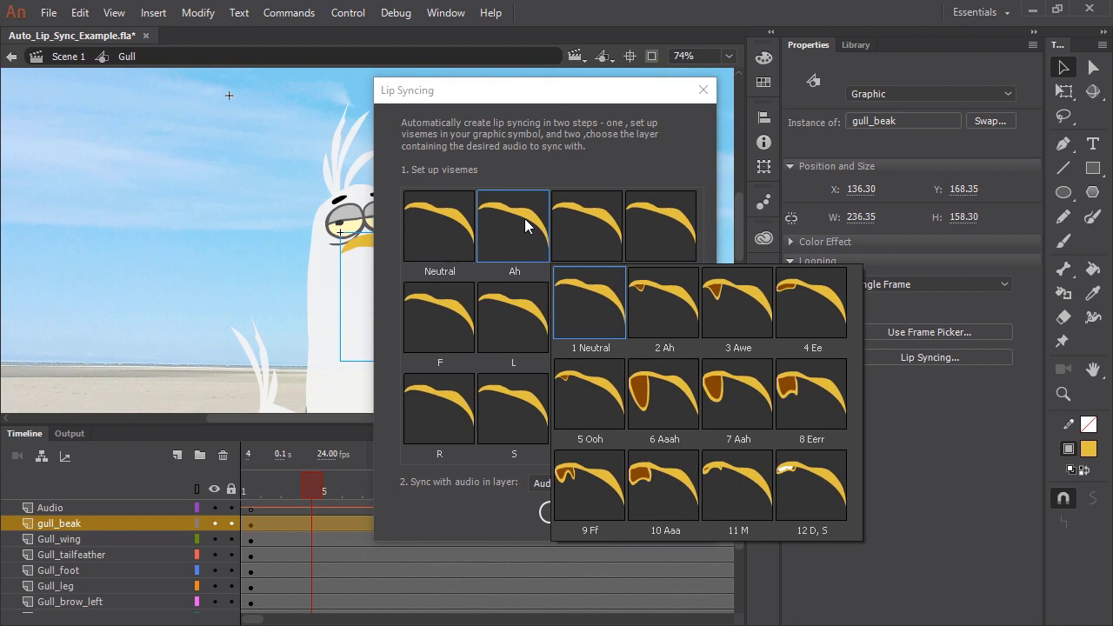
click(667, 405)
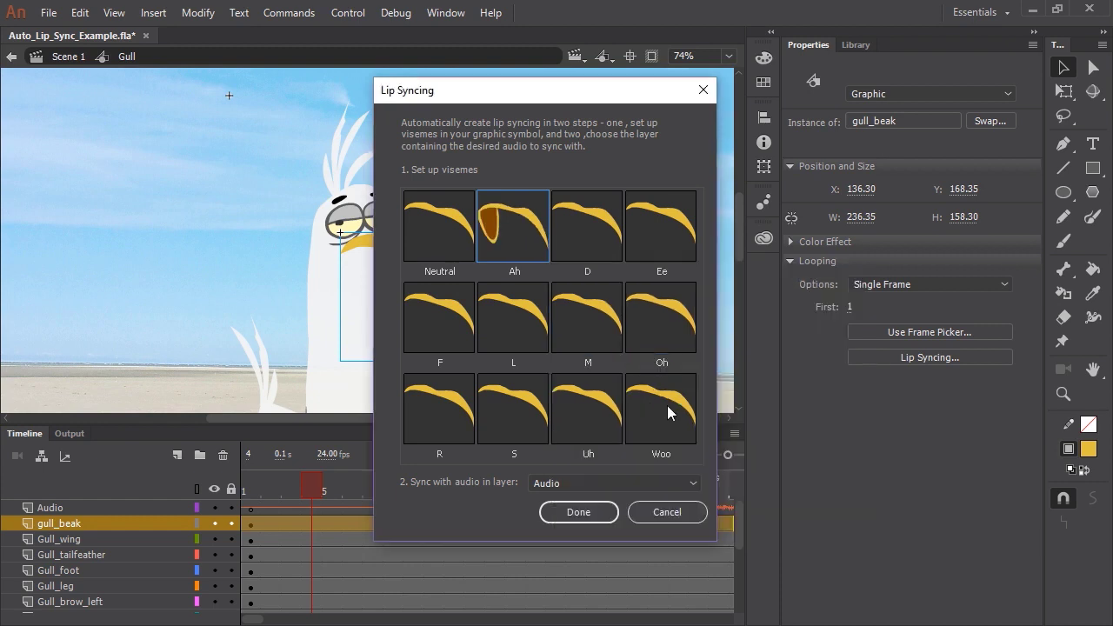
click(587, 225)
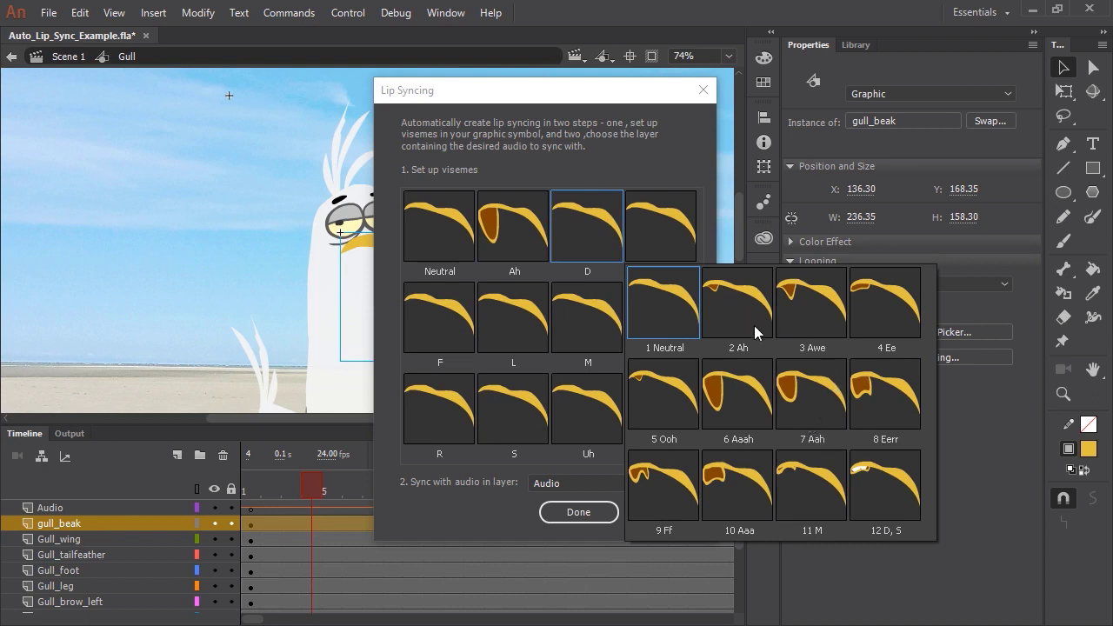
click(882, 483)
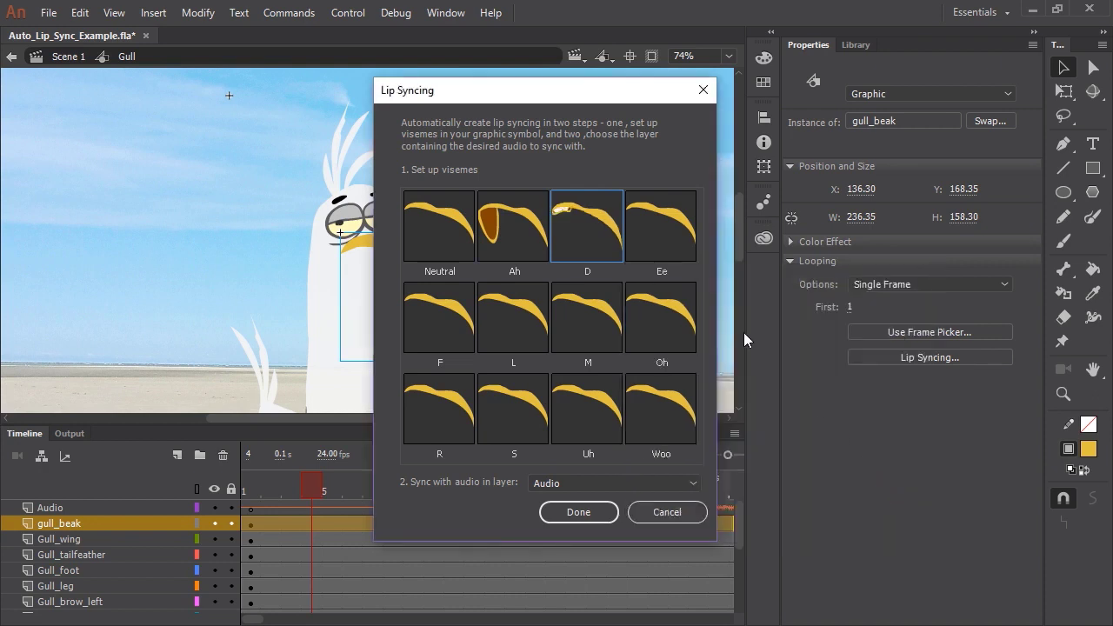
click(659, 228)
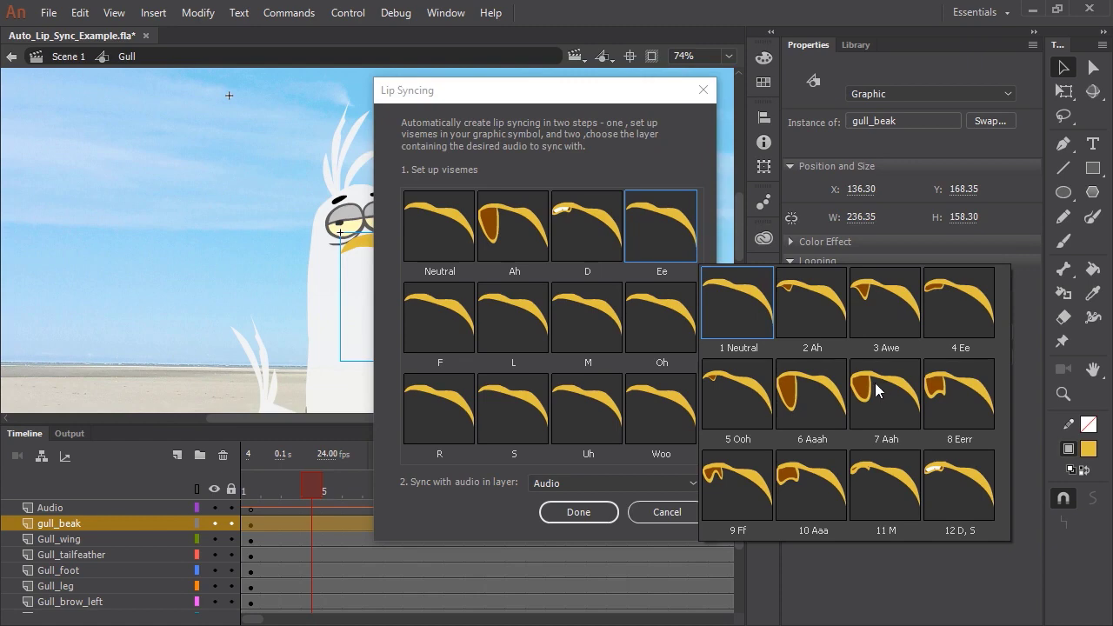
click(956, 404)
click(439, 318)
click(501, 316)
Step: Map 9 Ff to L, 11 M to M, 10 Aaa to R, and drawings to Oh, S, Uh
click(531, 296)
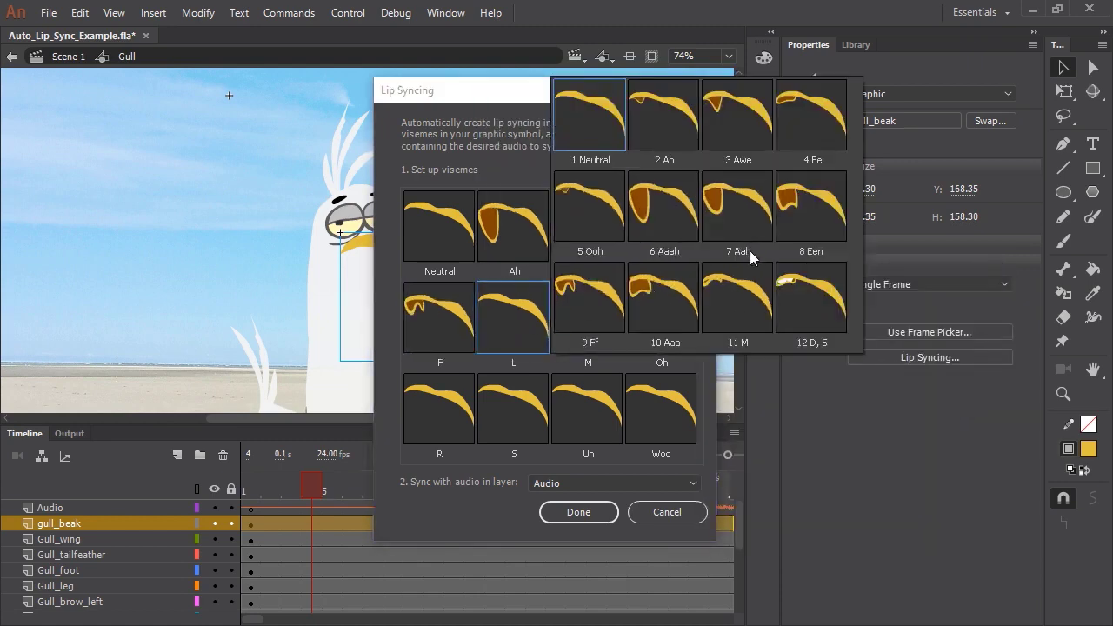
click(599, 297)
click(609, 320)
click(811, 302)
click(668, 313)
click(872, 114)
click(599, 387)
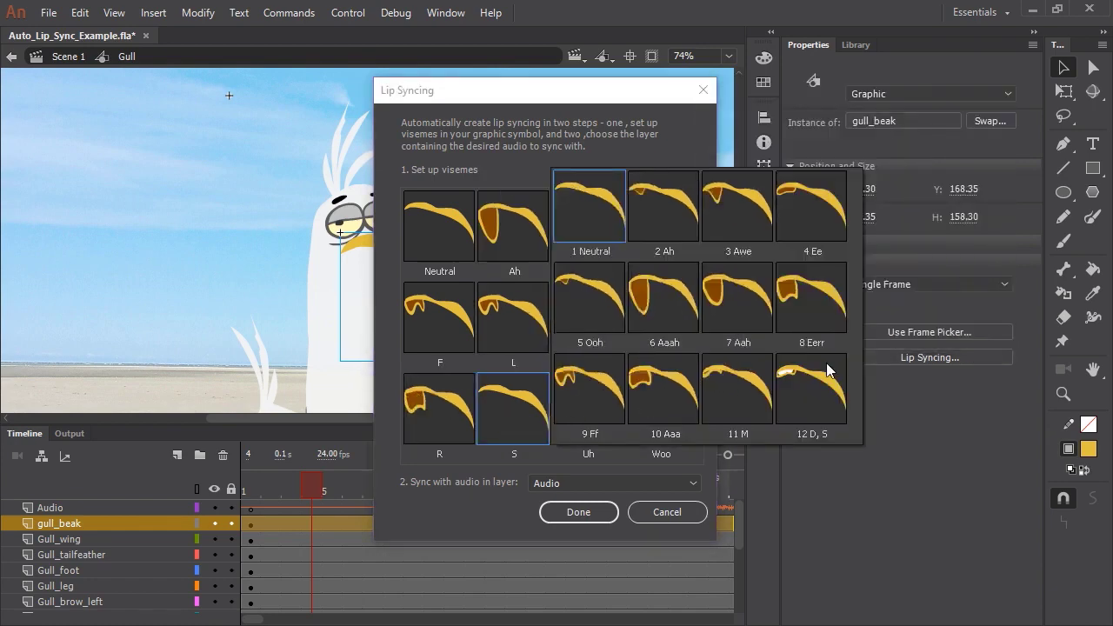
click(645, 402)
click(729, 390)
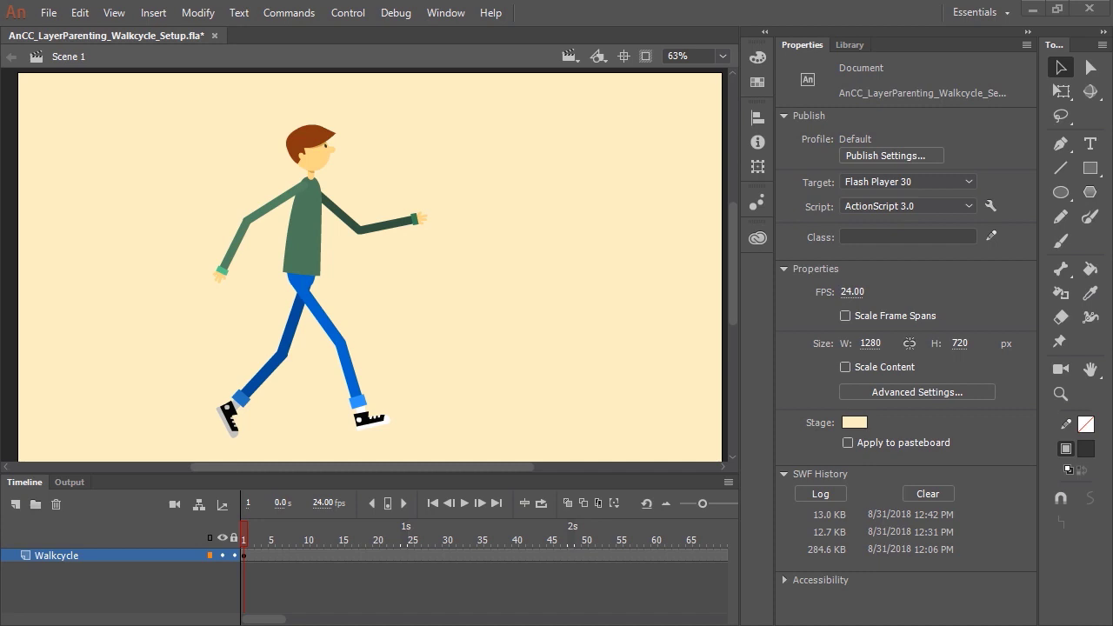
Step: Enter the Walkcycle_Nested symbol and select the Neck, Arm_fore, Hand and Sneaker layers
click(337, 242)
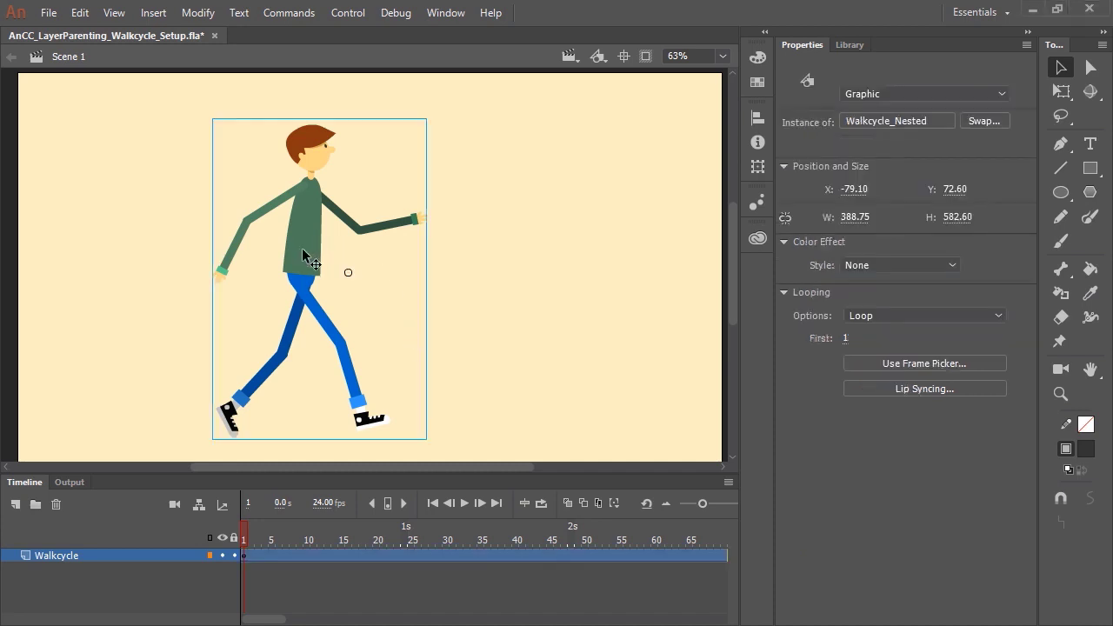
double_click(308, 249)
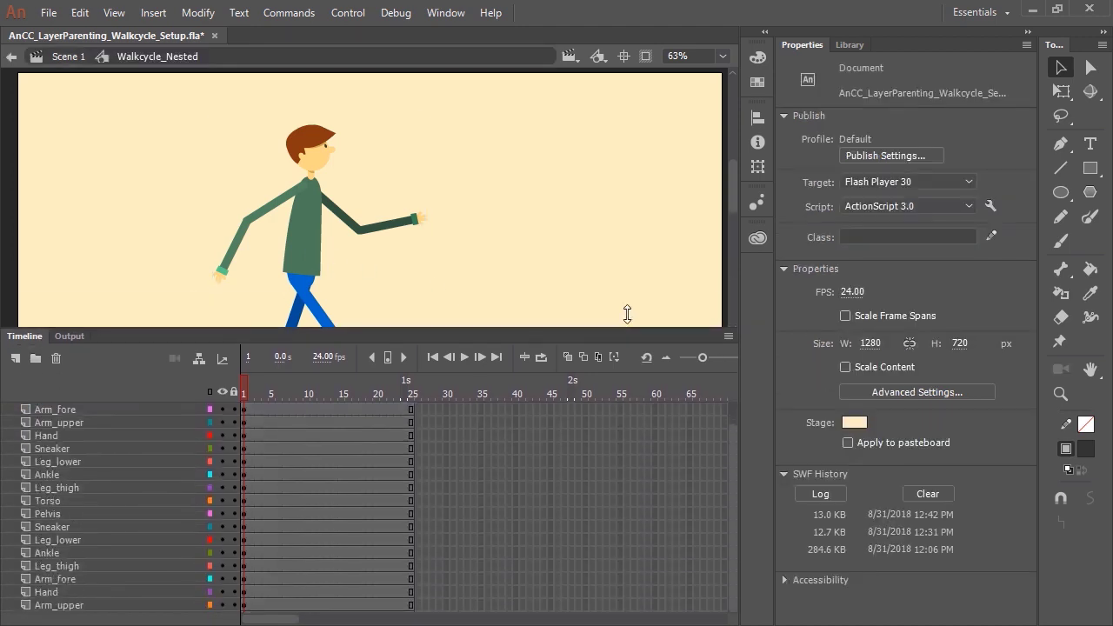
scroll(730, 454, up, 1)
scroll(733, 453, down, 1)
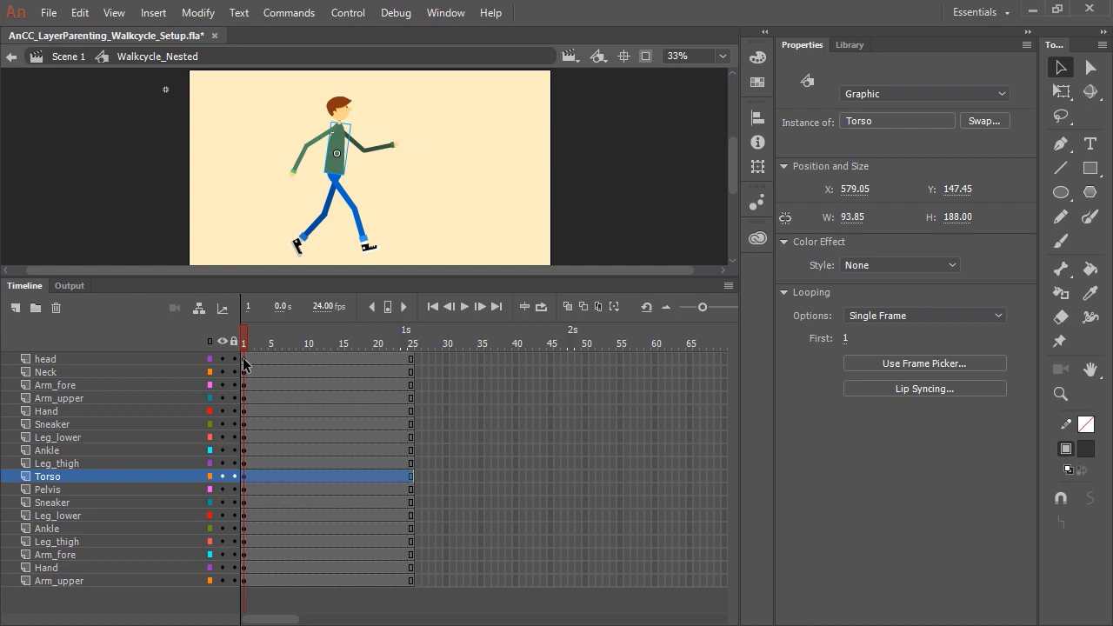
click(245, 375)
click(244, 384)
click(245, 410)
click(244, 424)
Step: Zoom to 65% then 130% and put the blue leg's thigh into Free Transform
key(z)
click(354, 202)
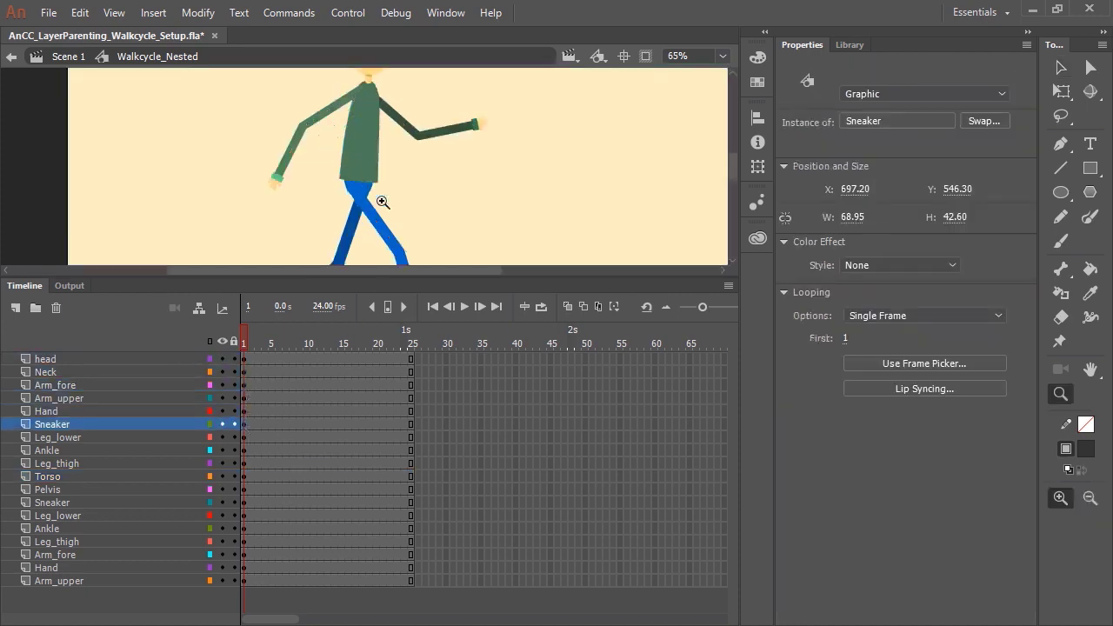
drag(428, 277, 437, 435)
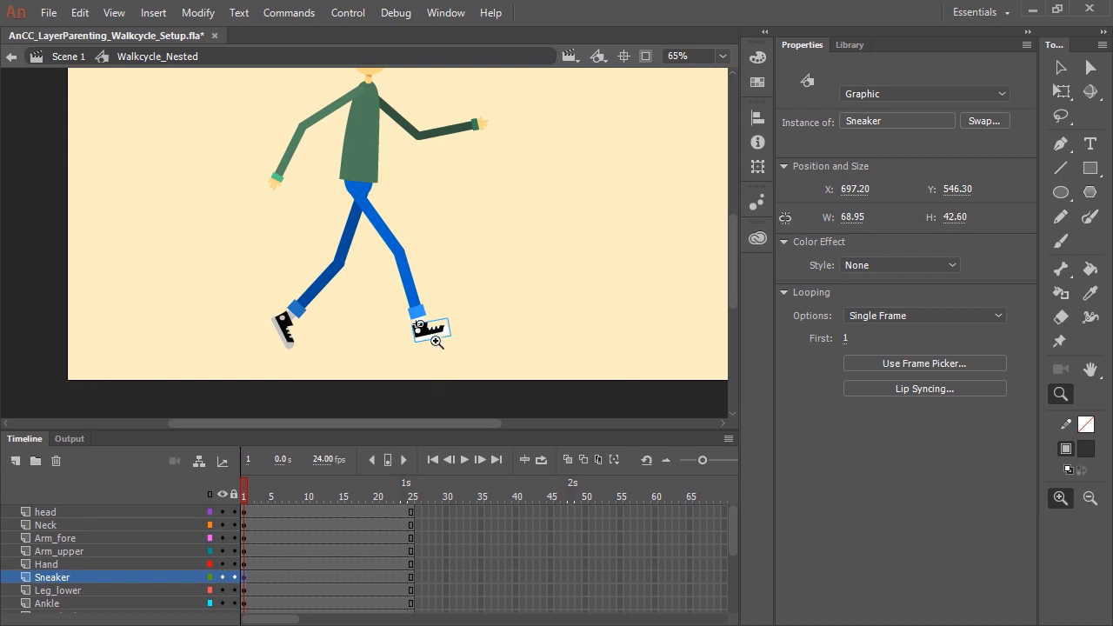
drag(455, 224, 461, 325)
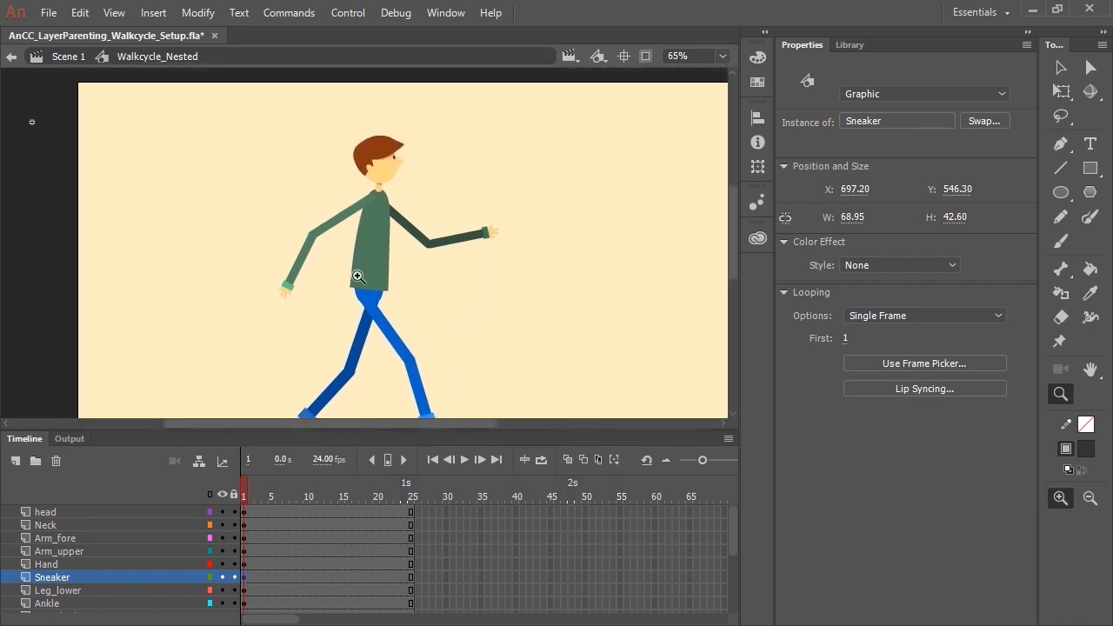
key(v)
click(389, 334)
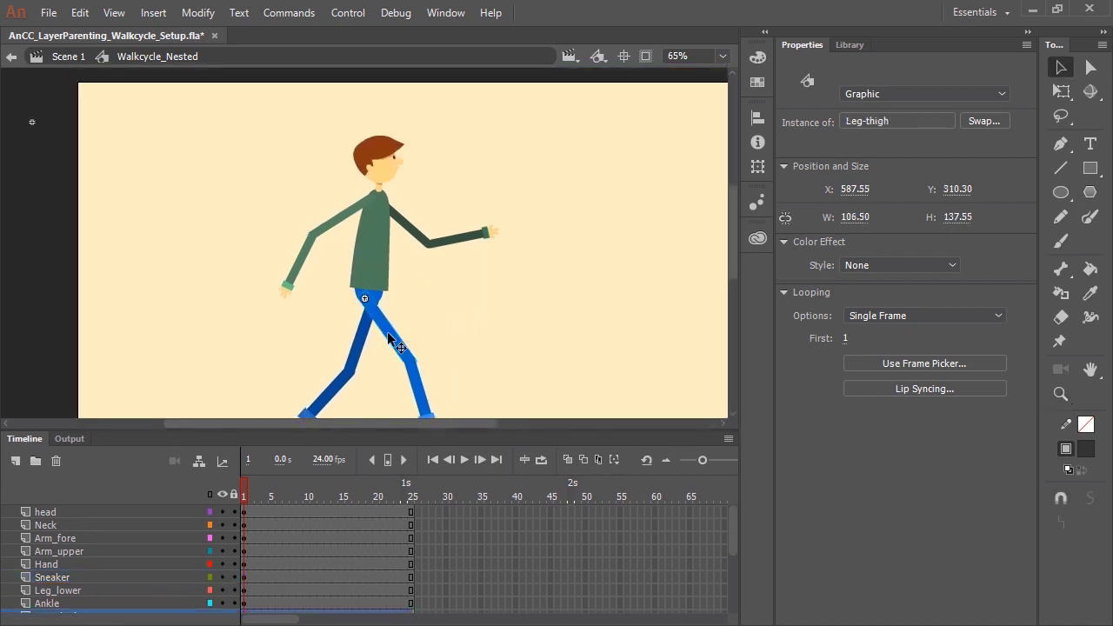
key(ctrl+equal)
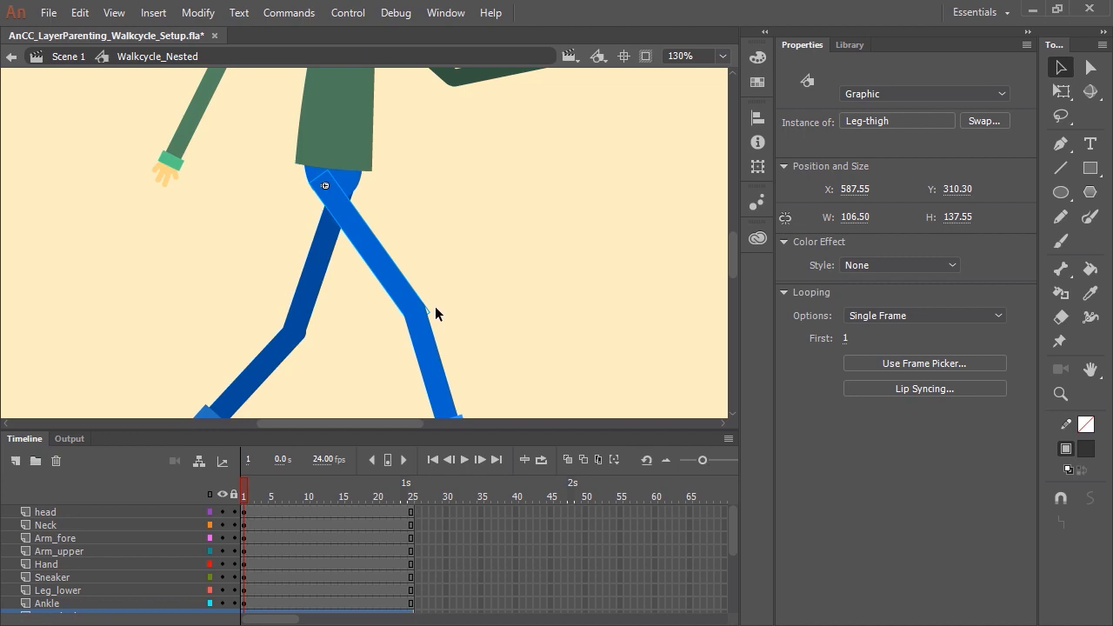
key(q)
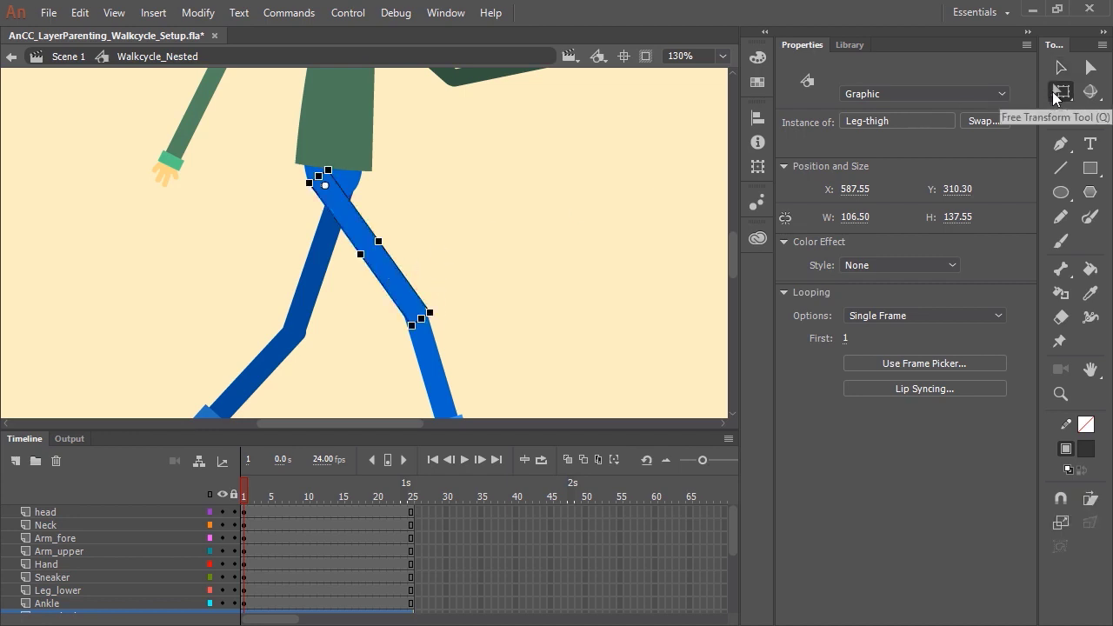
Step: Reset the thigh's transform point to the hip and rotate the thigh around it
drag(332, 194, 369, 248)
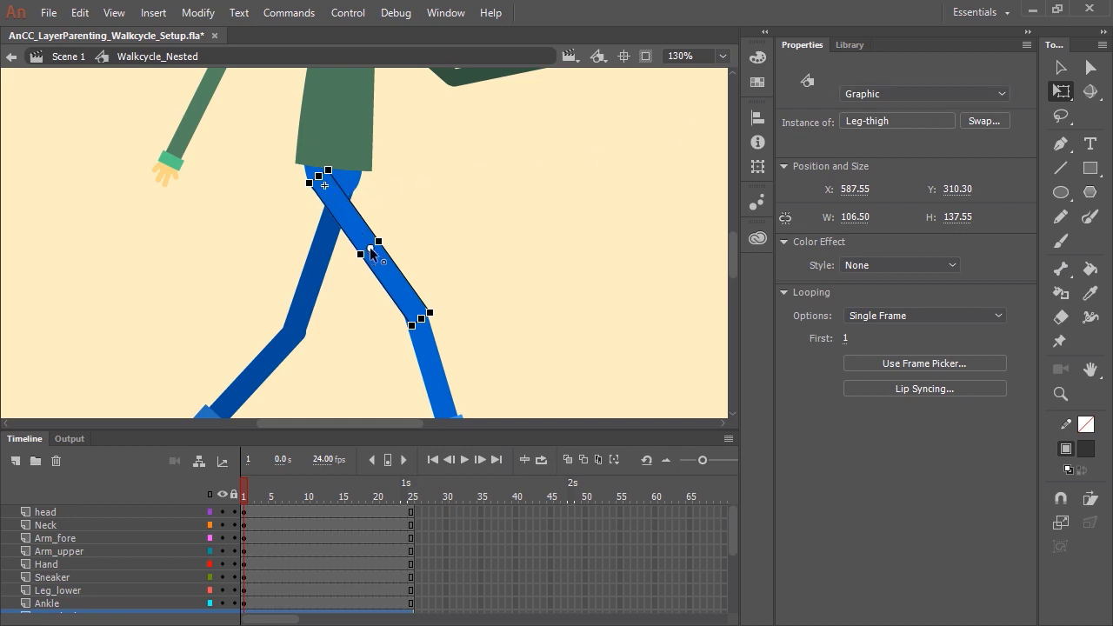
drag(371, 252, 326, 189)
mouse_move(428, 333)
mouse_down()
mouse_move(399, 327)
mouse_move(430, 335)
mouse_move(472, 286)
mouse_move(382, 373)
mouse_move(383, 352)
mouse_move(444, 317)
mouse_move(434, 321)
mouse_up()
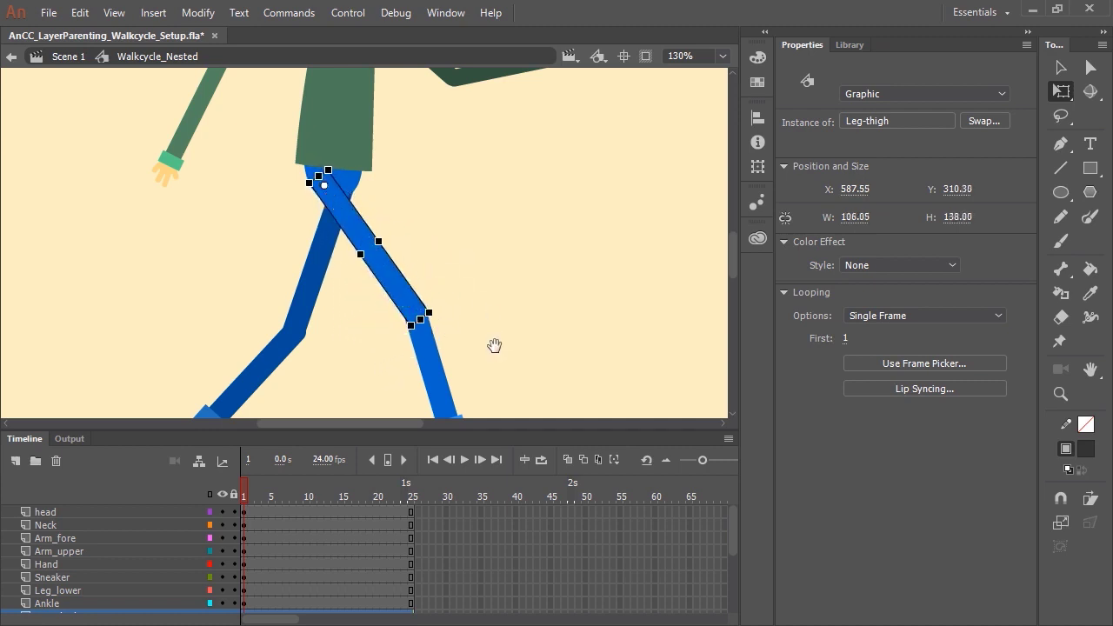
Step: Check the lower leg, sneaker, upper arm, forearm and head, then enlarge the timeline to list all layers
drag(495, 347, 457, 212)
click(427, 249)
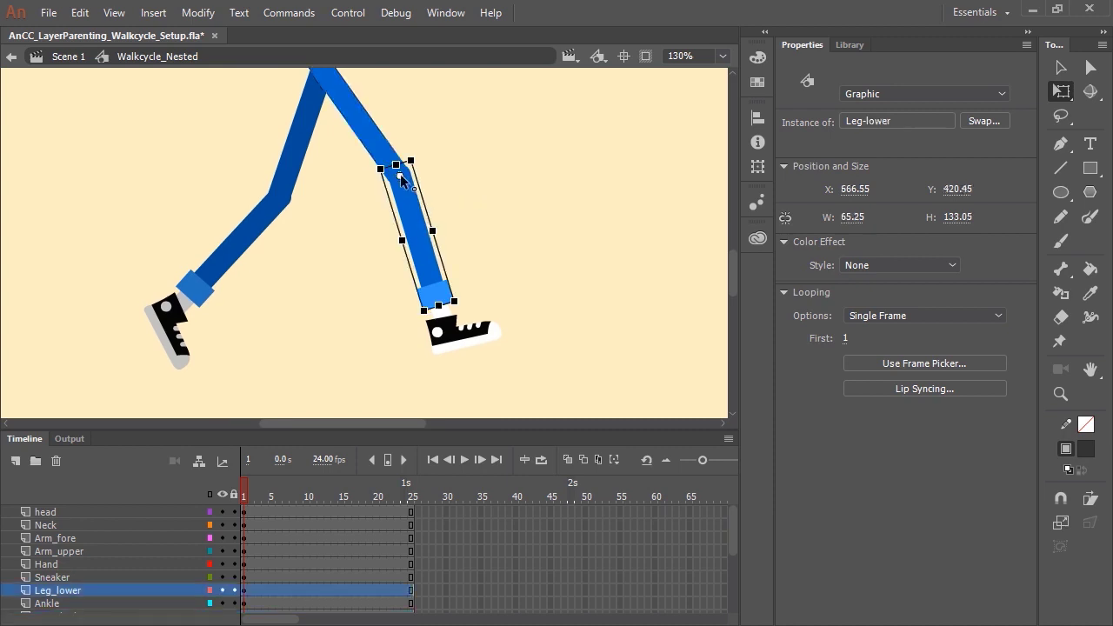
click(461, 341)
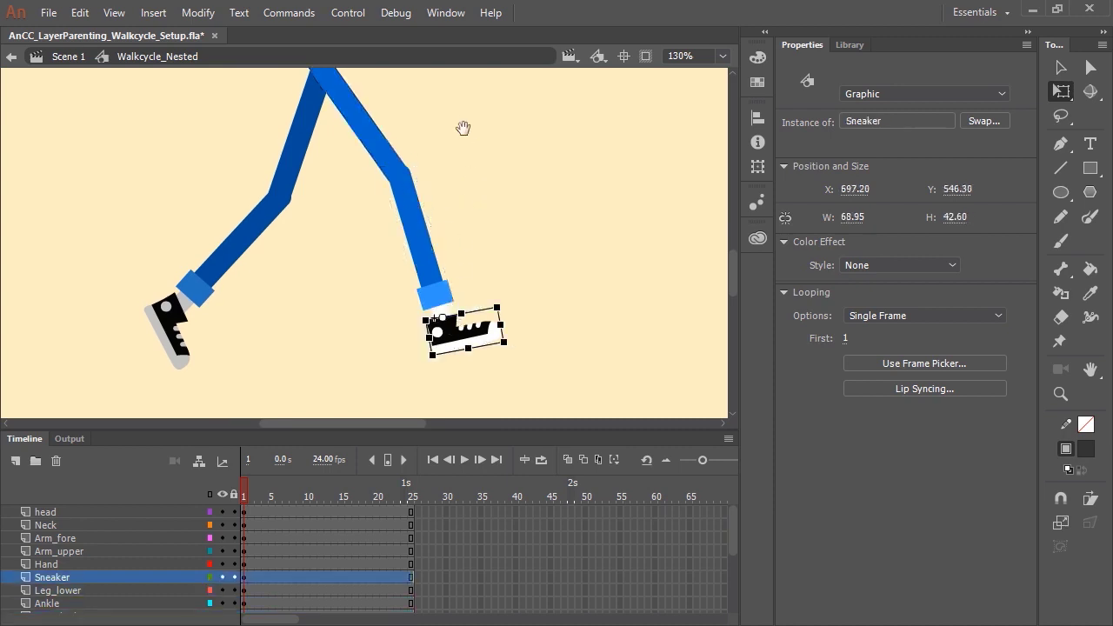
drag(465, 125, 481, 323)
click(362, 136)
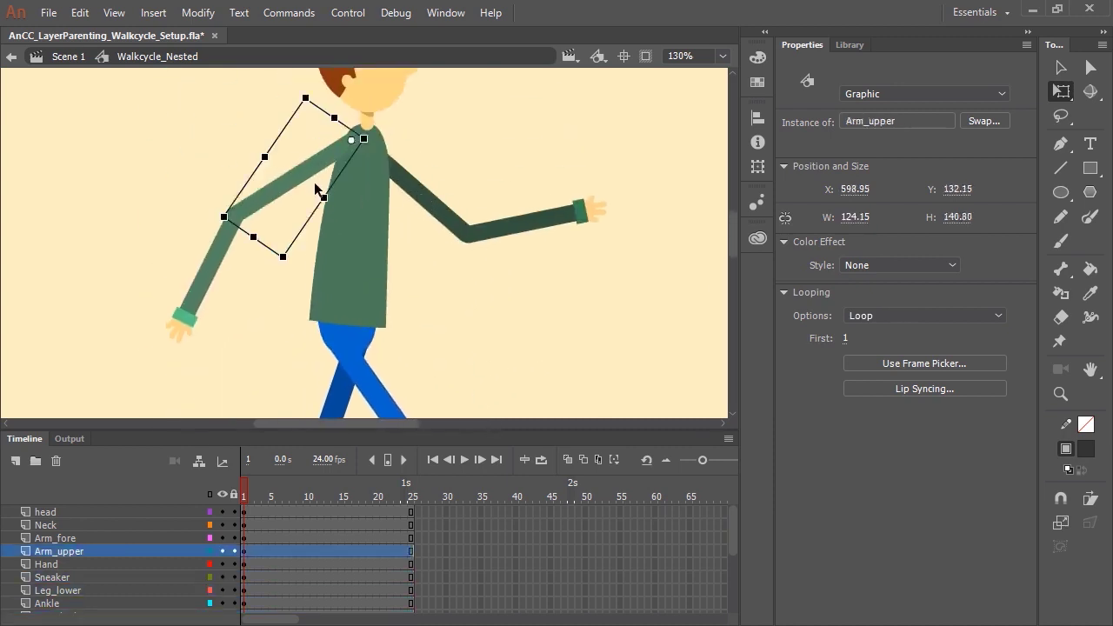
click(234, 225)
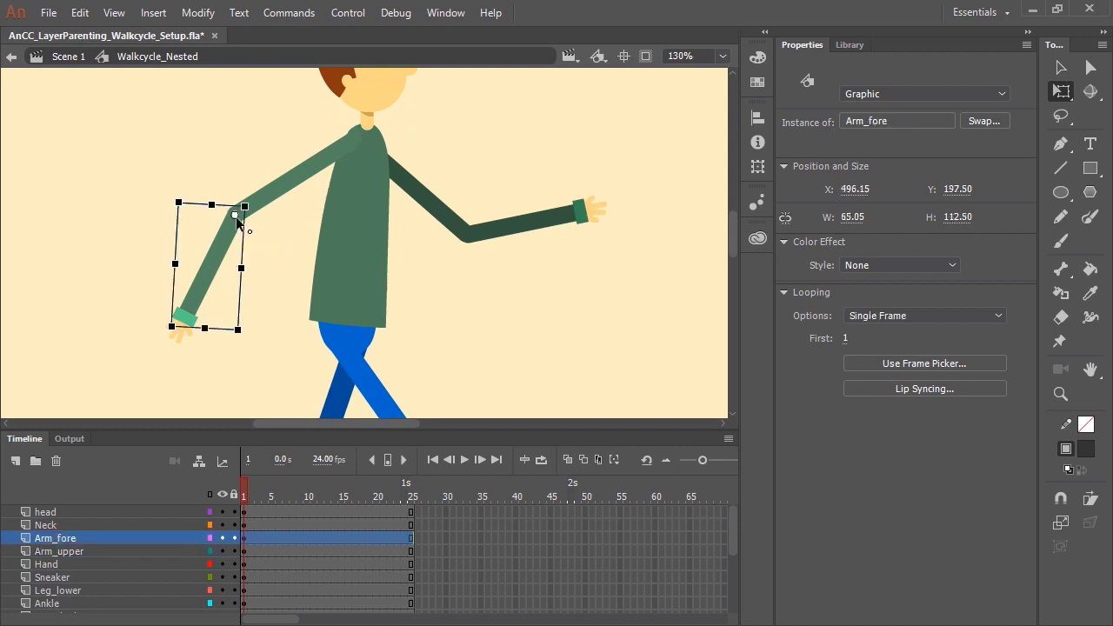
drag(453, 173, 454, 311)
click(374, 233)
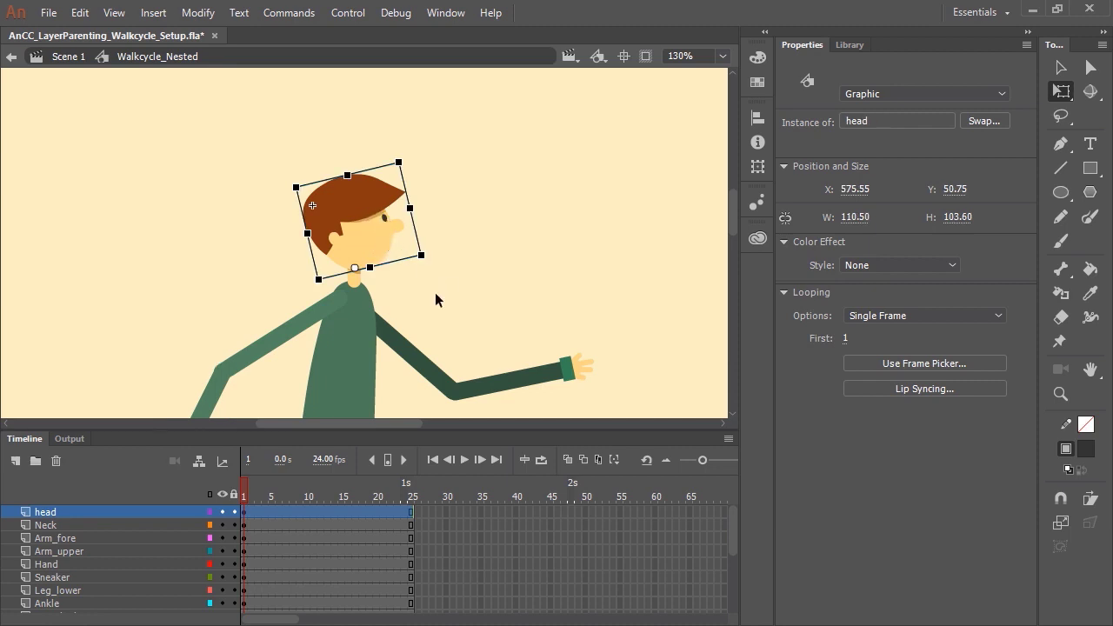
drag(403, 165, 405, 166)
click(469, 232)
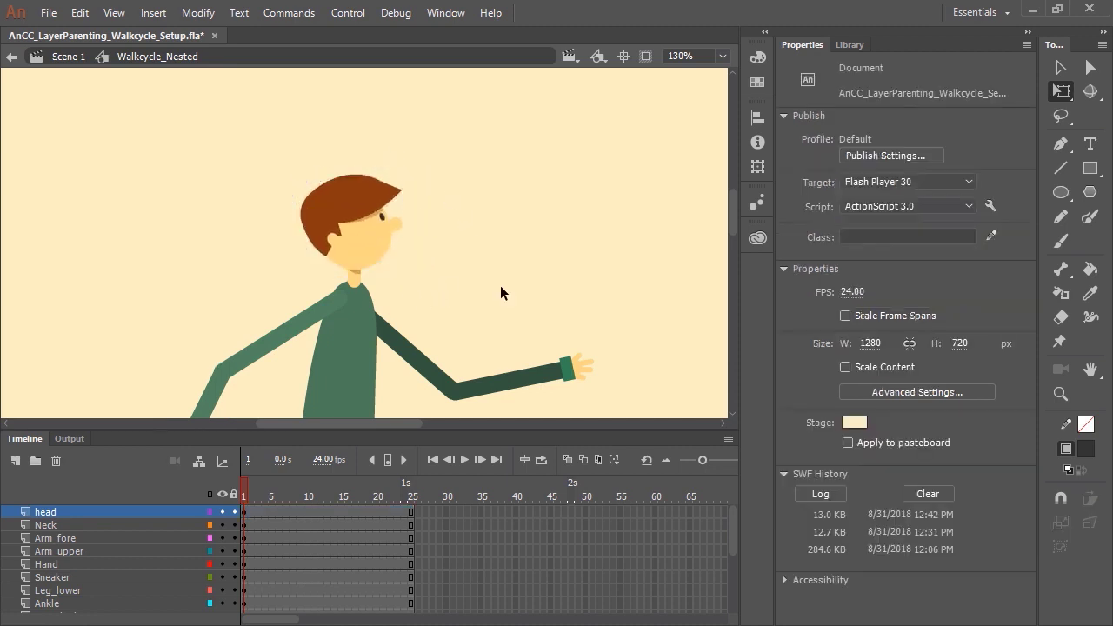
scroll(477, 267, down, 5)
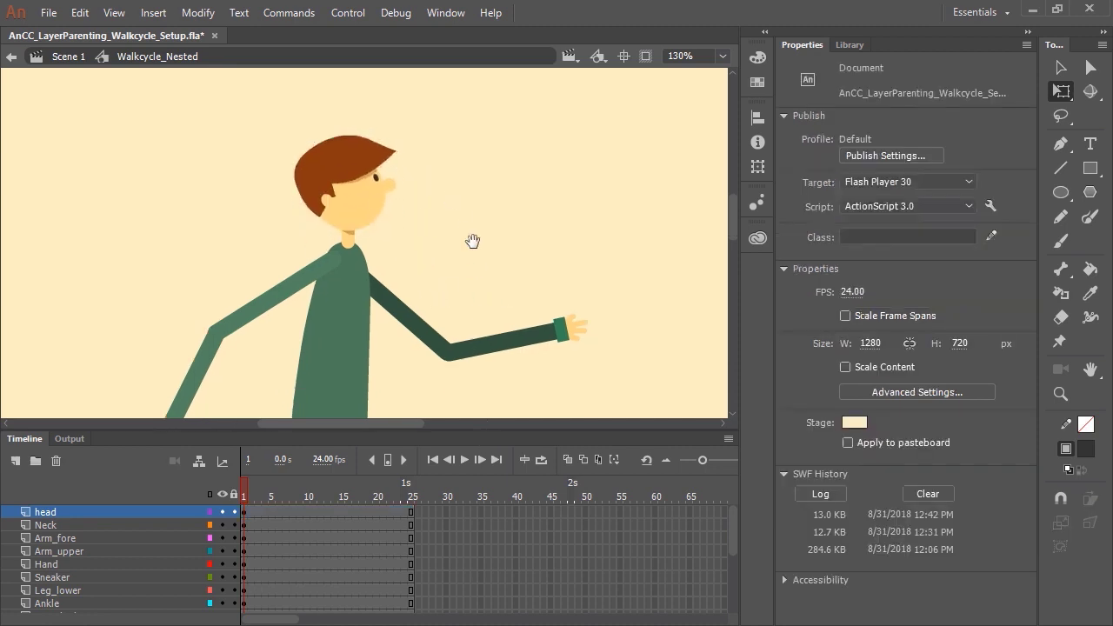
drag(484, 431, 510, 294)
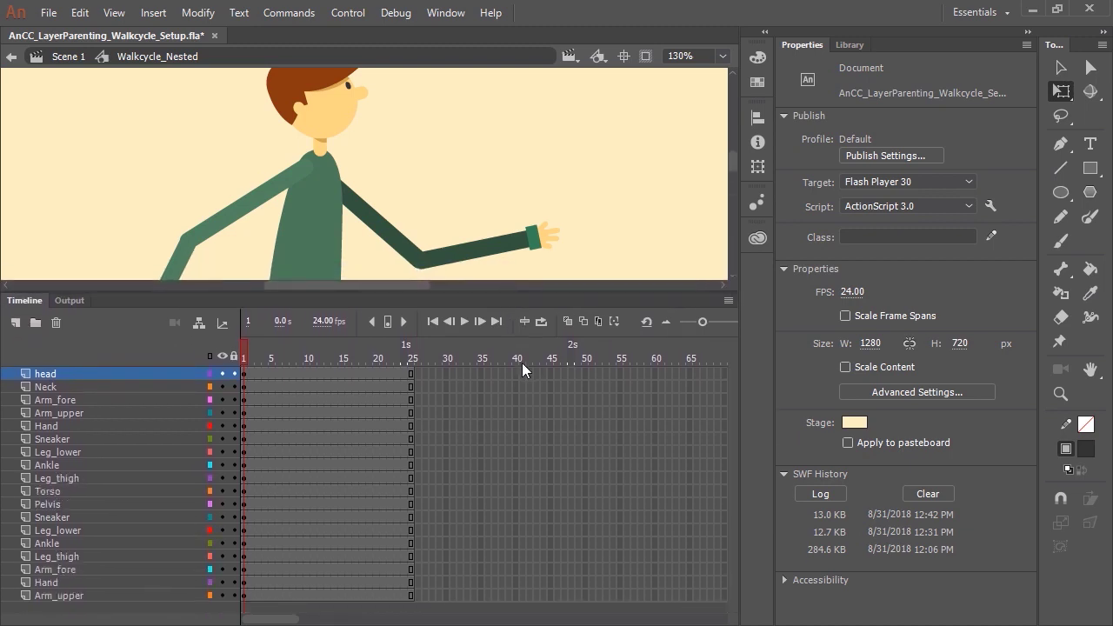
Step: Turn on the parenting view and make Torso the parent of the Pelvis layer
click(198, 324)
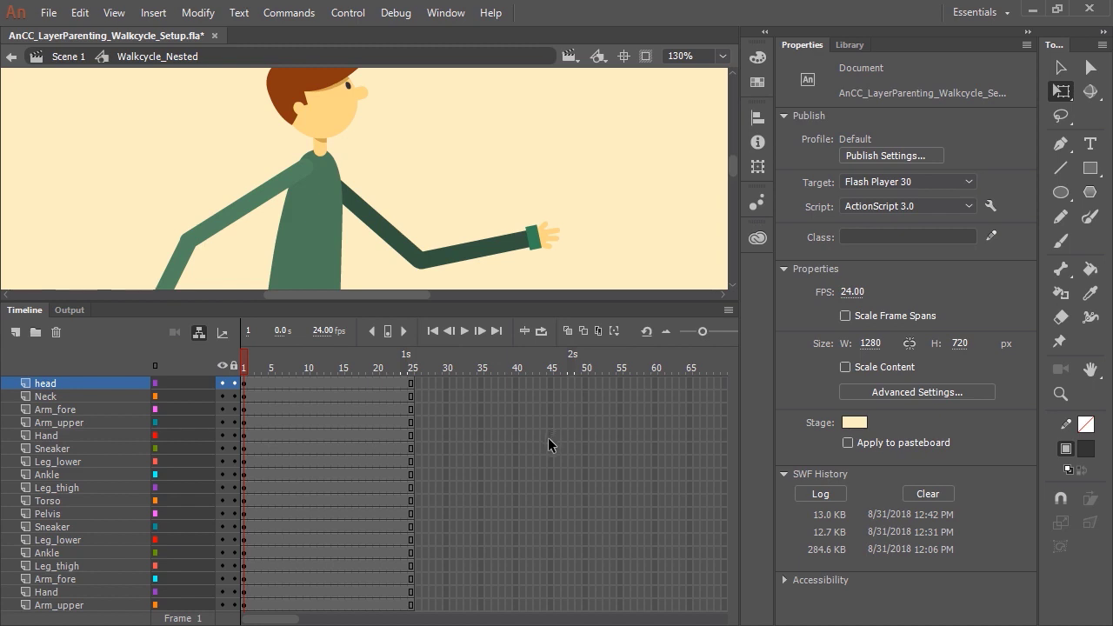
click(306, 242)
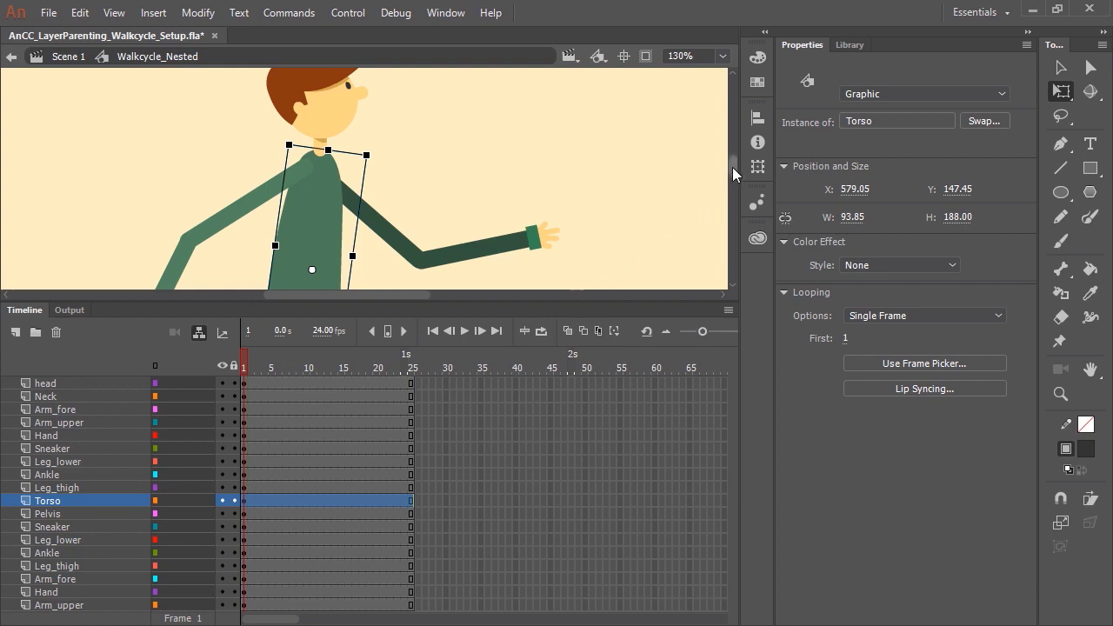
scroll(731, 167, down, 2)
click(369, 231)
scroll(370, 230, down, 3)
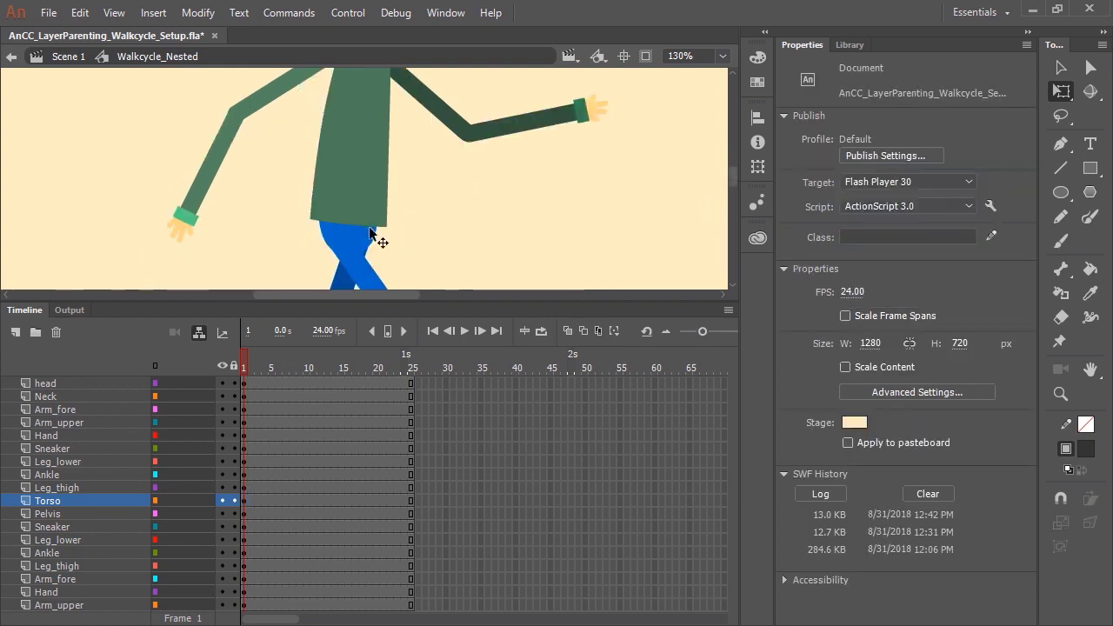
click(370, 231)
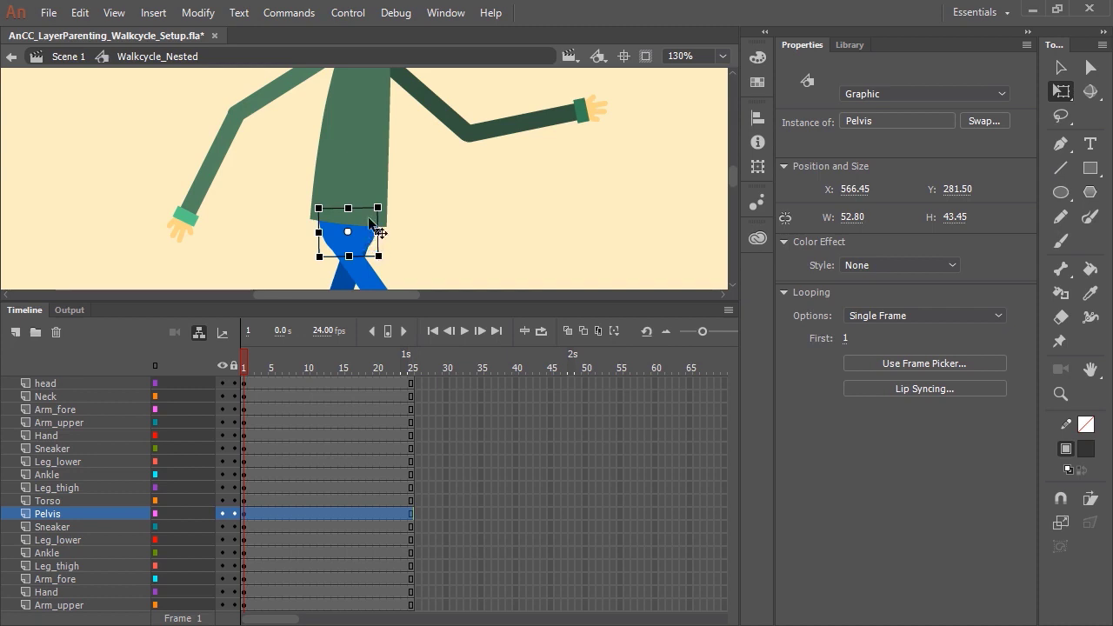
click(182, 514)
drag(182, 514, 177, 502)
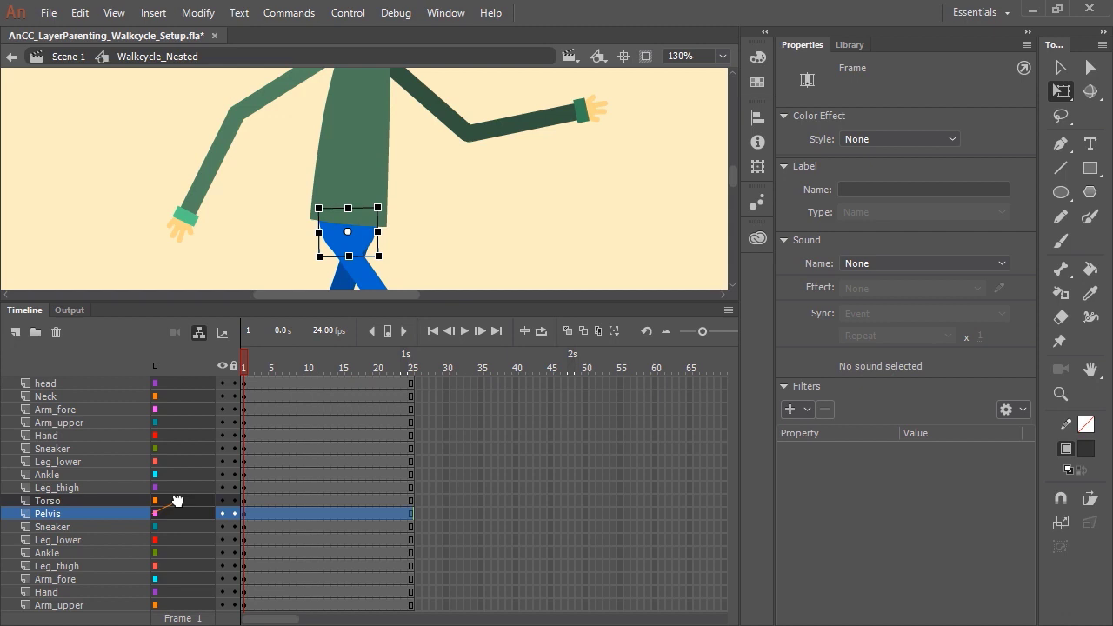
drag(176, 502, 179, 499)
Step: Make Pelvis the parent of the Leg_thigh layer
click(416, 187)
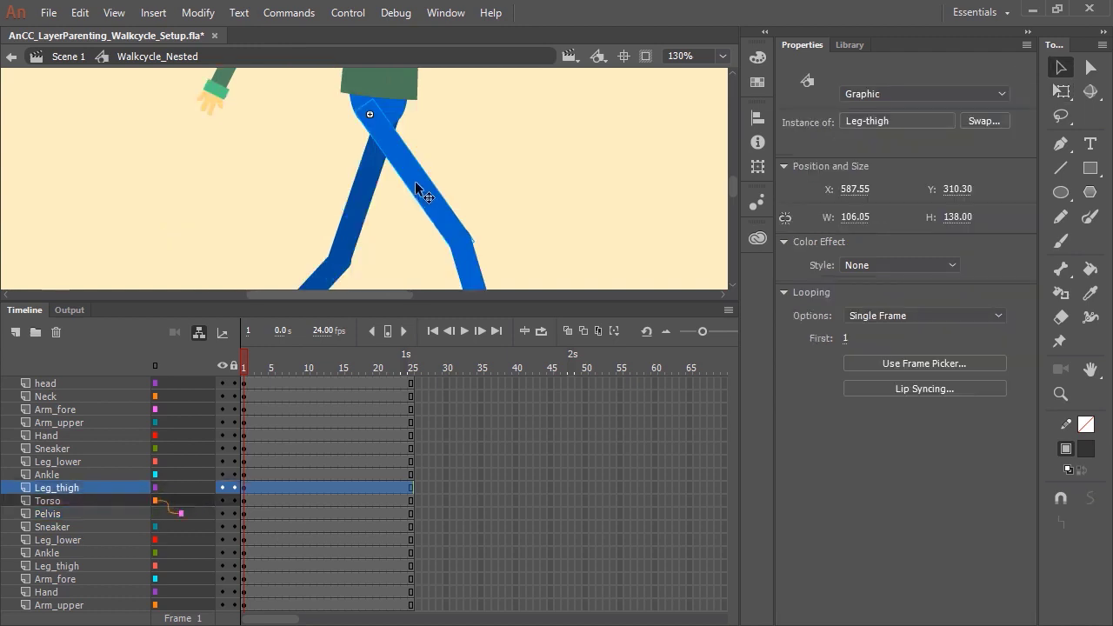
click(185, 487)
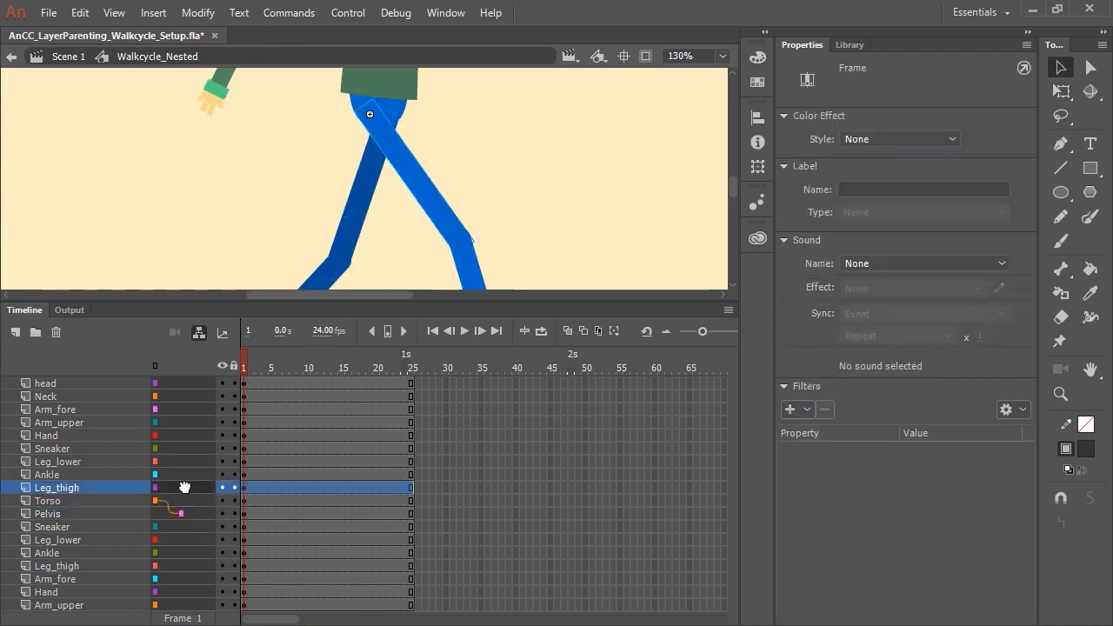
drag(185, 487, 195, 517)
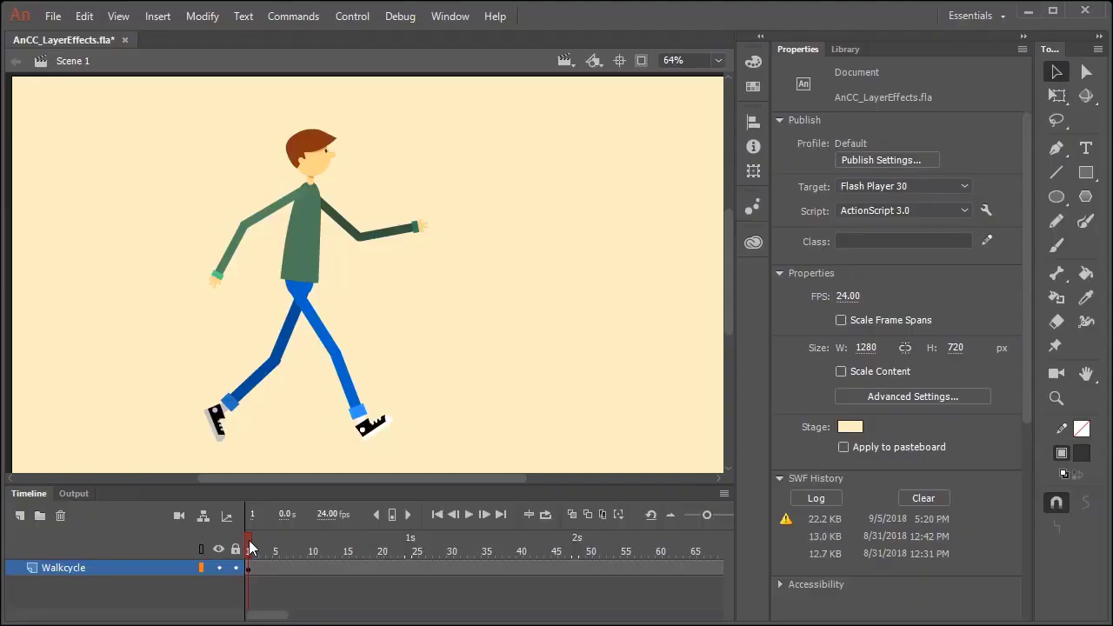
Step: Select the walking character and scrub through frame 19 to preview the walk cycle
mouse_move(251, 550)
mouse_down()
mouse_move(268, 548)
mouse_move(244, 557)
mouse_up()
click(298, 268)
mouse_move(249, 552)
mouse_down()
mouse_move(522, 554)
mouse_move(233, 549)
mouse_up()
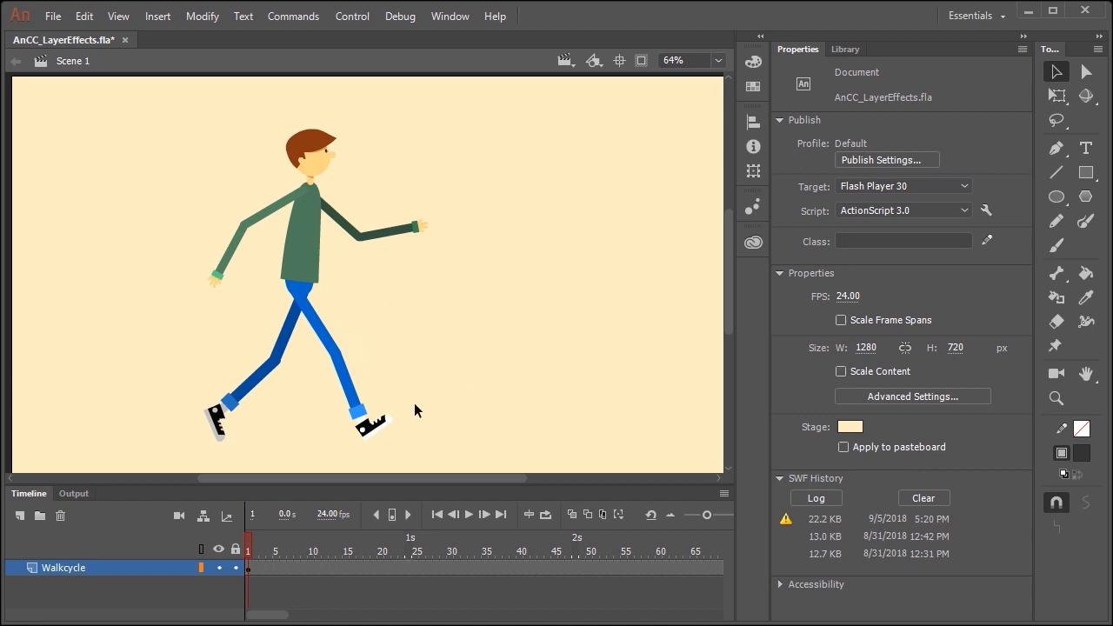
right_click(157, 567)
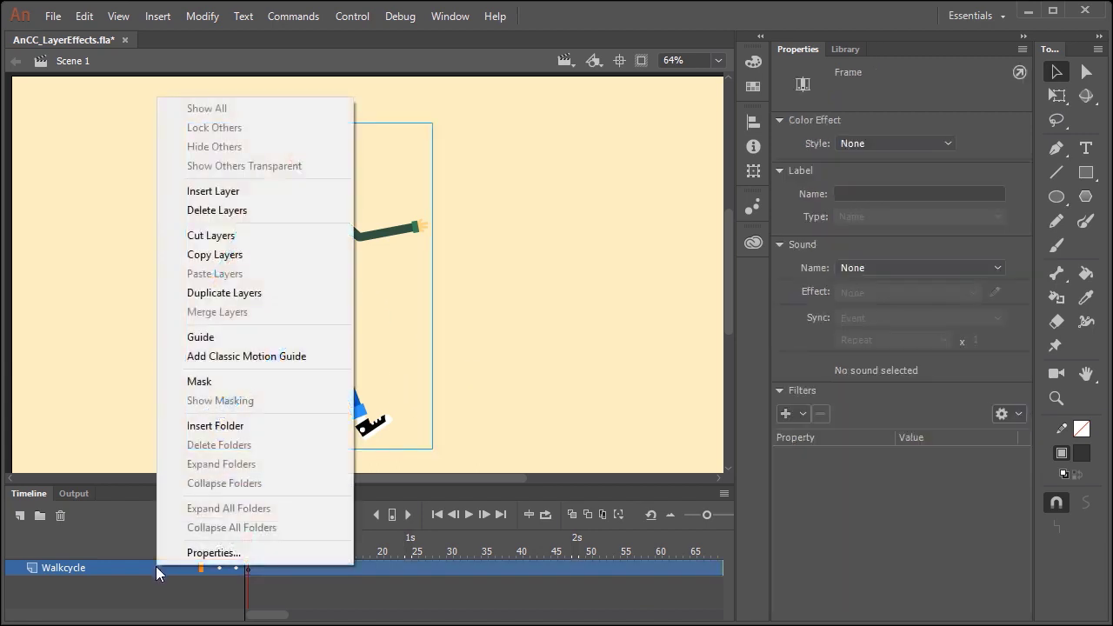
Step: Duplicate Walkcycle, place the copy below it as Walkcycle_Shadow, and show Walkcycle as outlines
click(244, 293)
drag(168, 569, 171, 562)
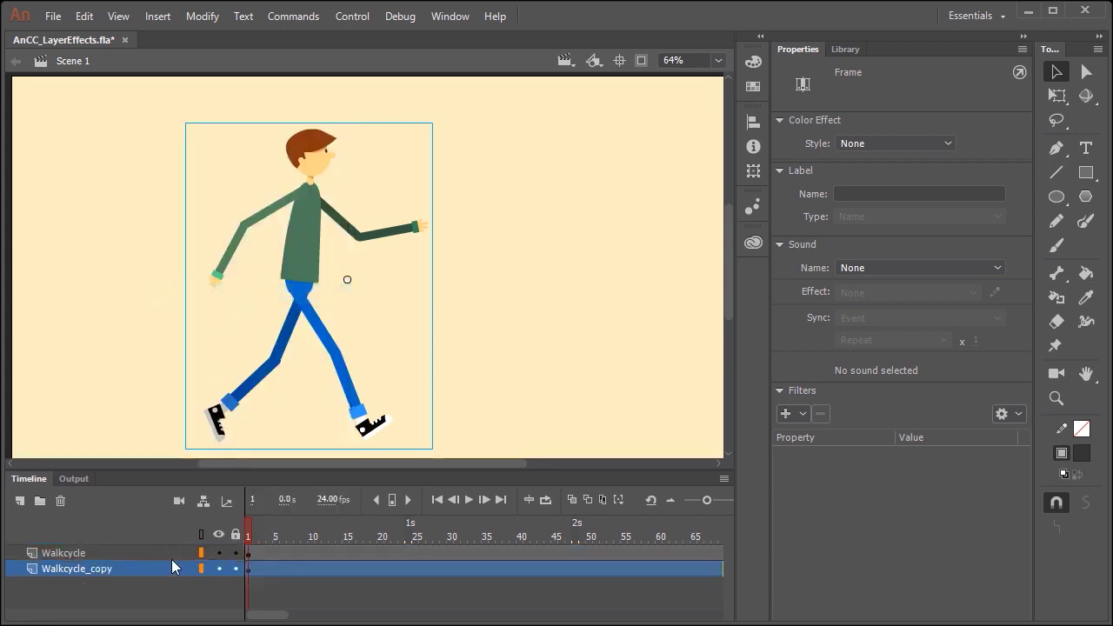
double_click(108, 571)
click(128, 564)
key(BackSpace)
key(BackSpace)
key(BackSpace)
text(Shadow)
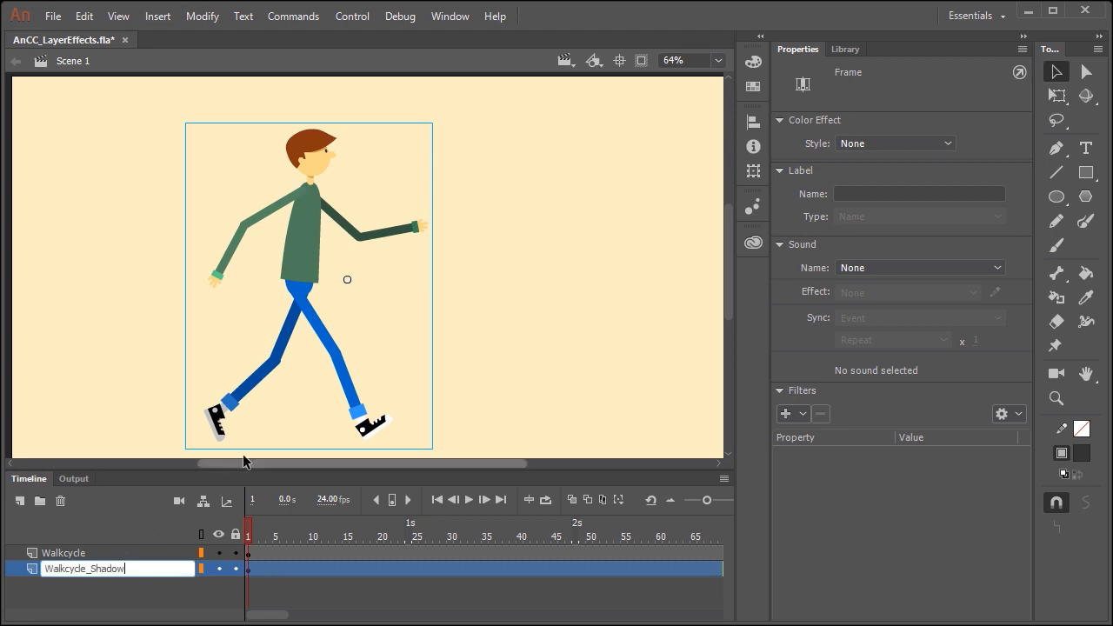
click(286, 599)
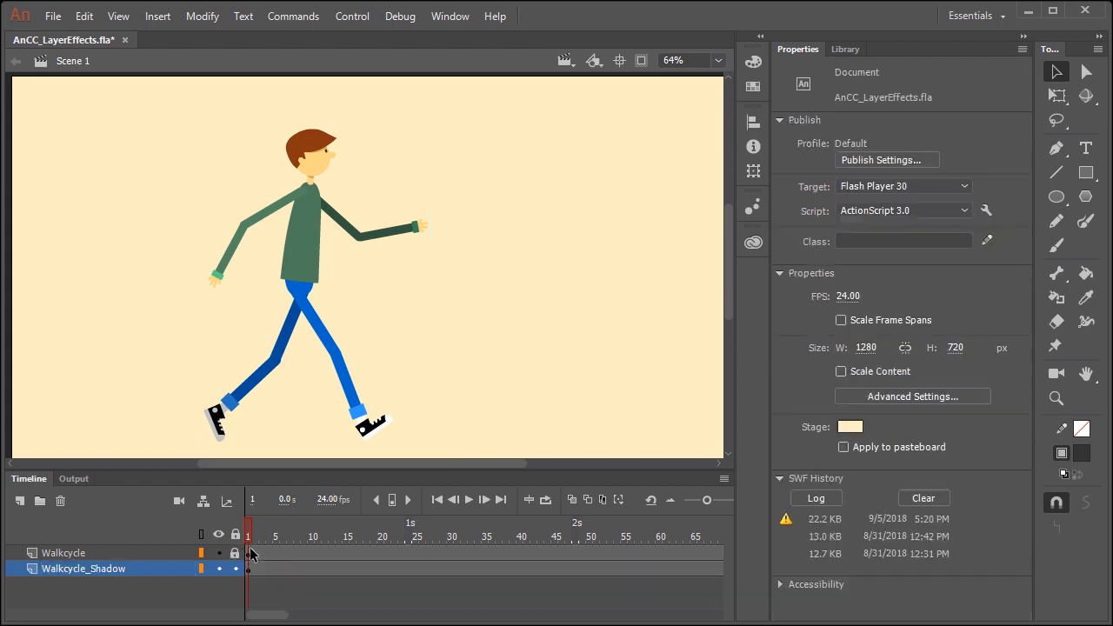
click(202, 553)
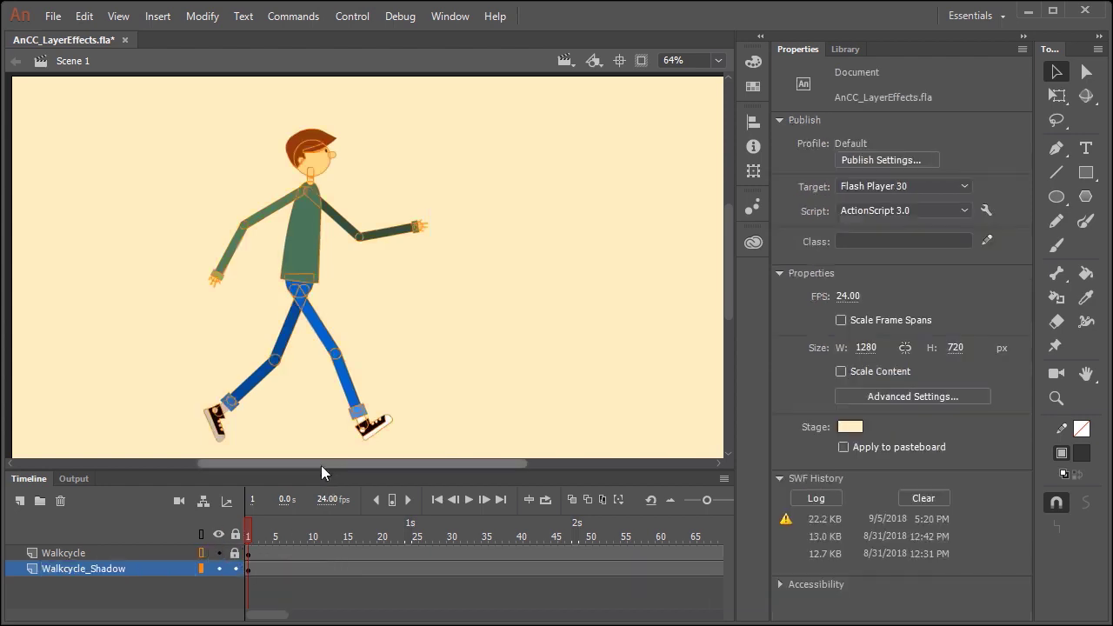
click(296, 242)
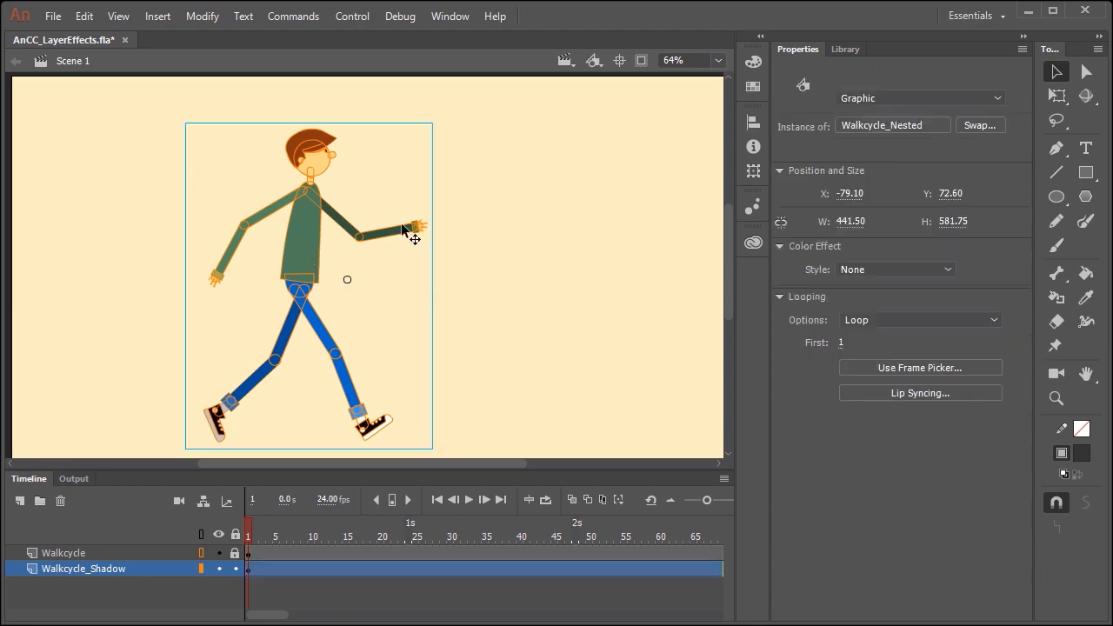
Step: Squash and skew the shadow character flat along the ground with Free Transform
click(1058, 96)
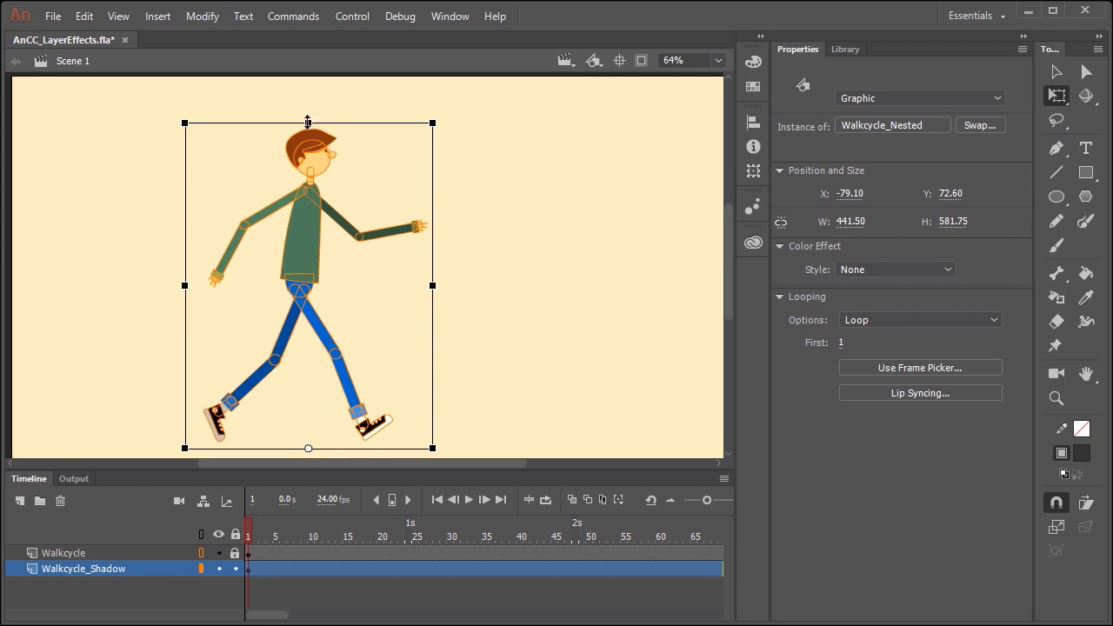
drag(307, 120, 506, 372)
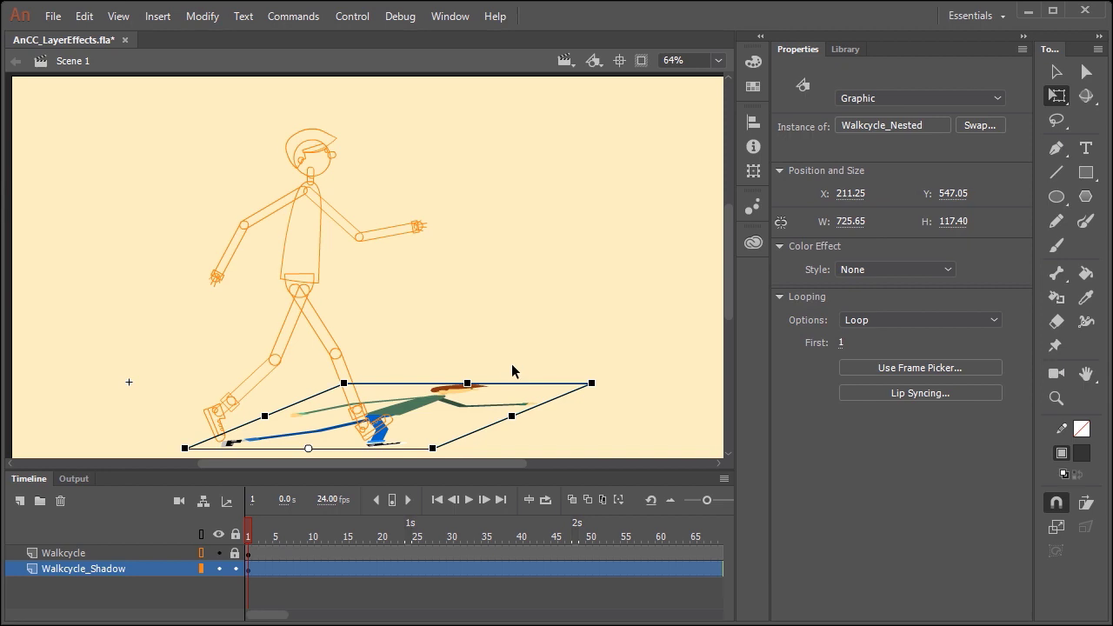
key(v)
click(248, 569)
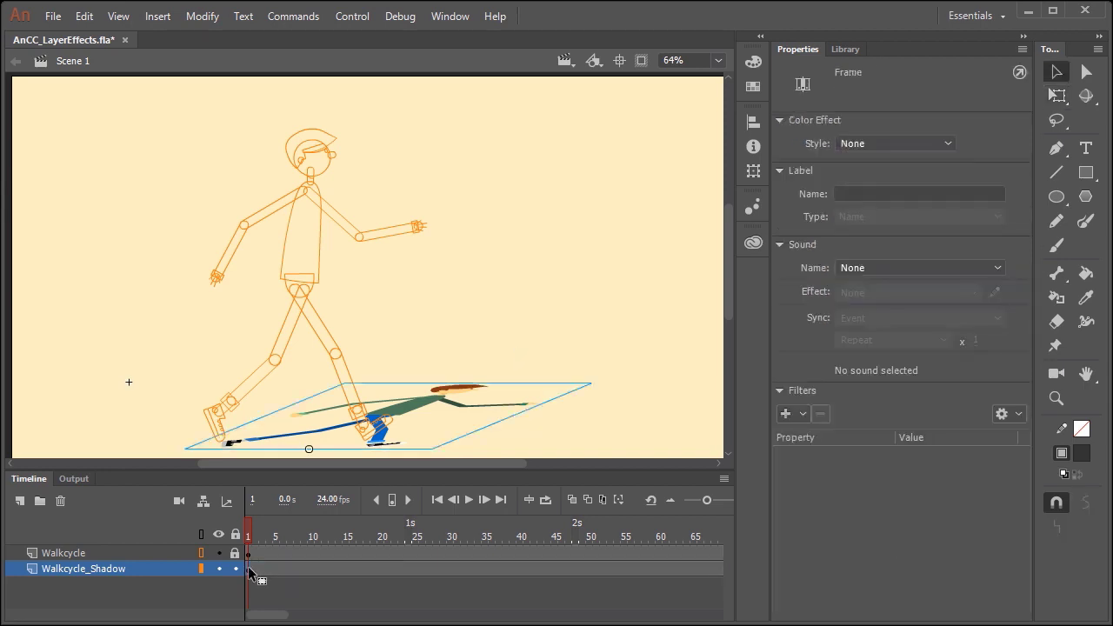
Step: Add a Drop Shadow filter to the shadow copy with Hide object ticked
click(816, 119)
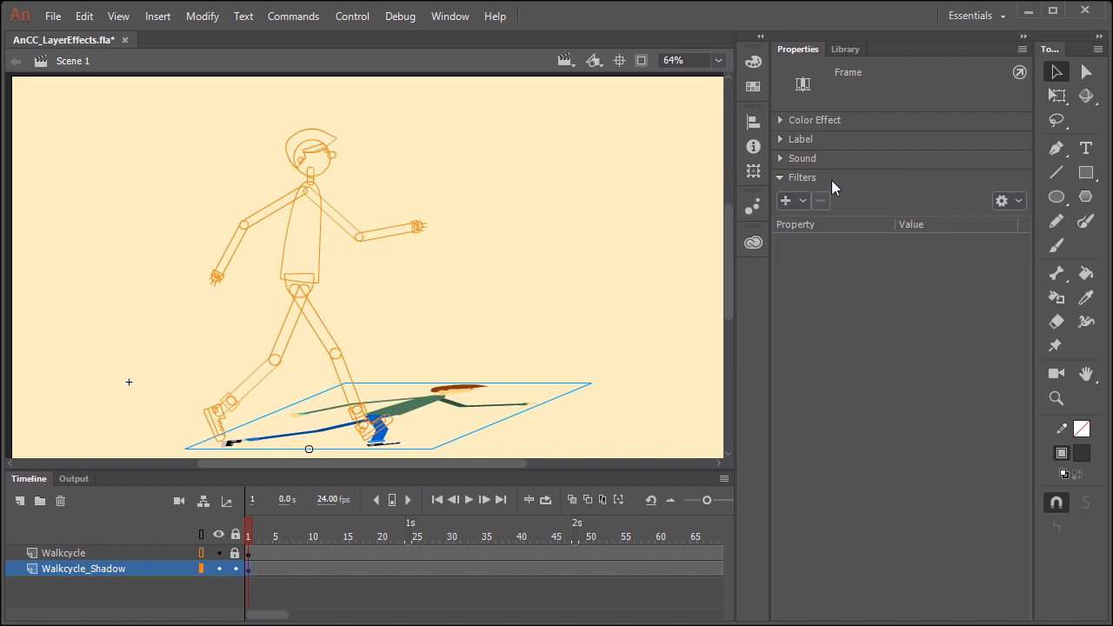
click(802, 201)
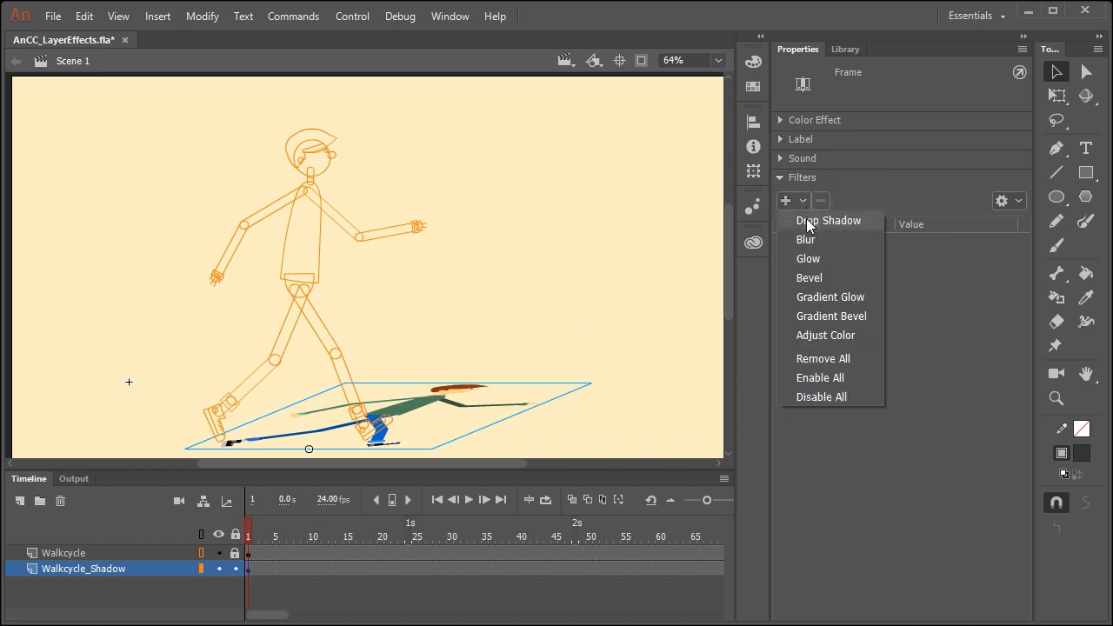
click(805, 220)
drag(293, 536, 249, 533)
click(249, 569)
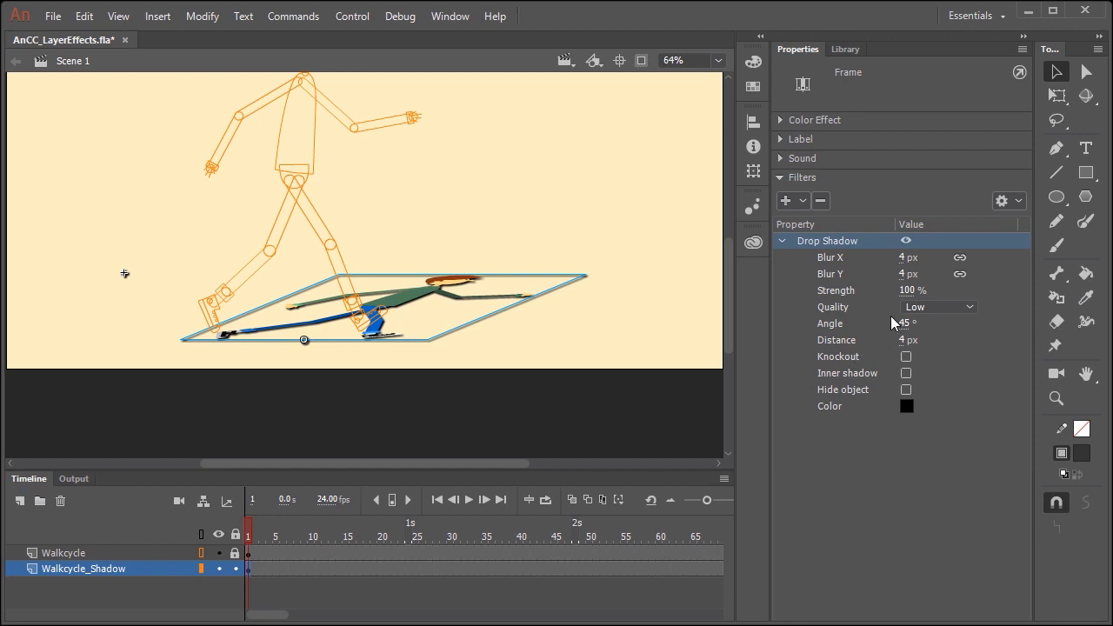
click(907, 390)
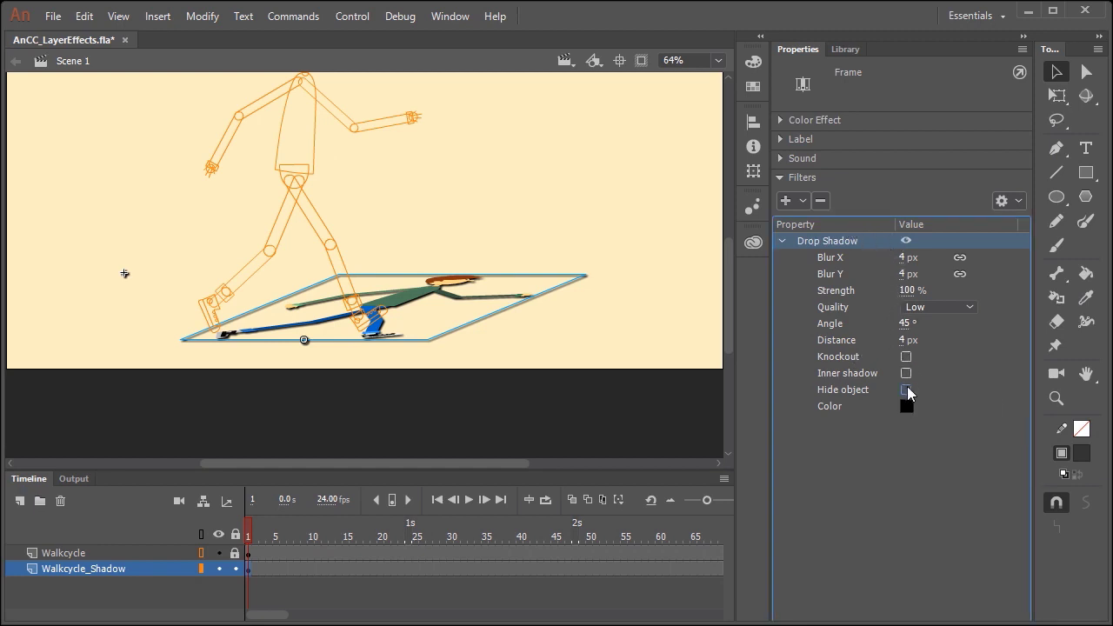
click(906, 389)
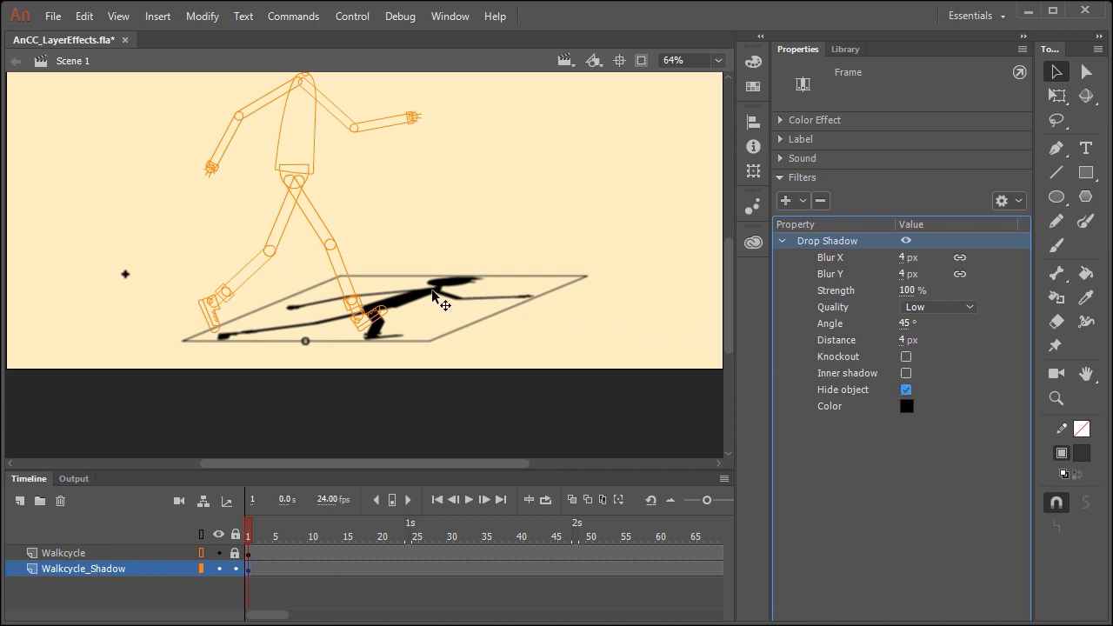
Step: Set blur 3 px, strength 38%, Medium quality, distance 0, and restore Walkcycle to full colour
drag(916, 275, 904, 256)
drag(918, 296, 862, 299)
drag(867, 299, 861, 298)
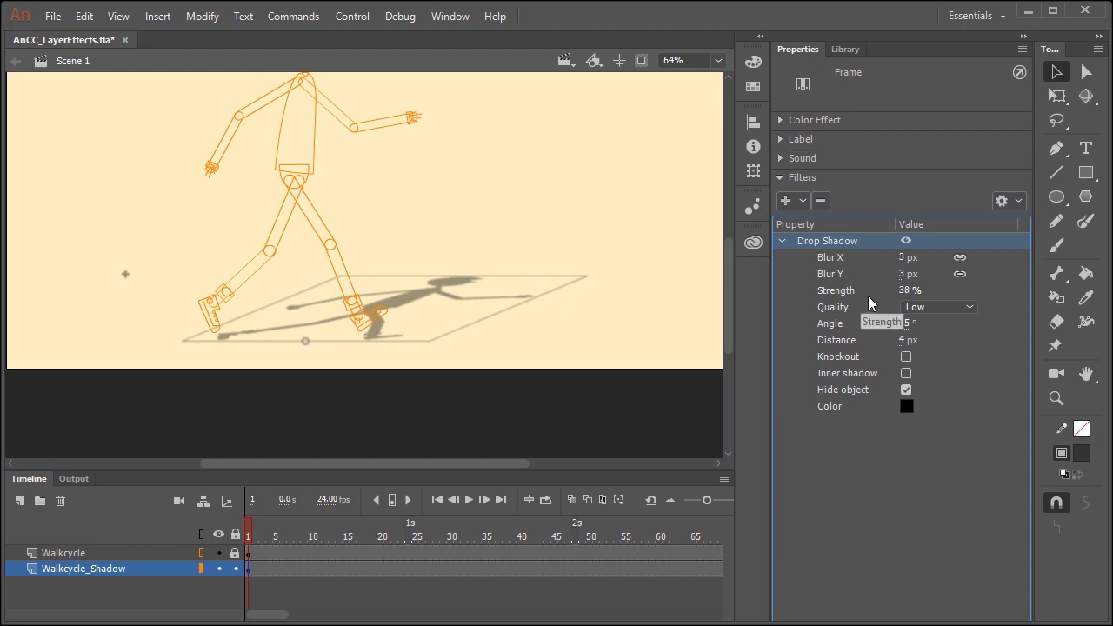
click(939, 302)
click(947, 322)
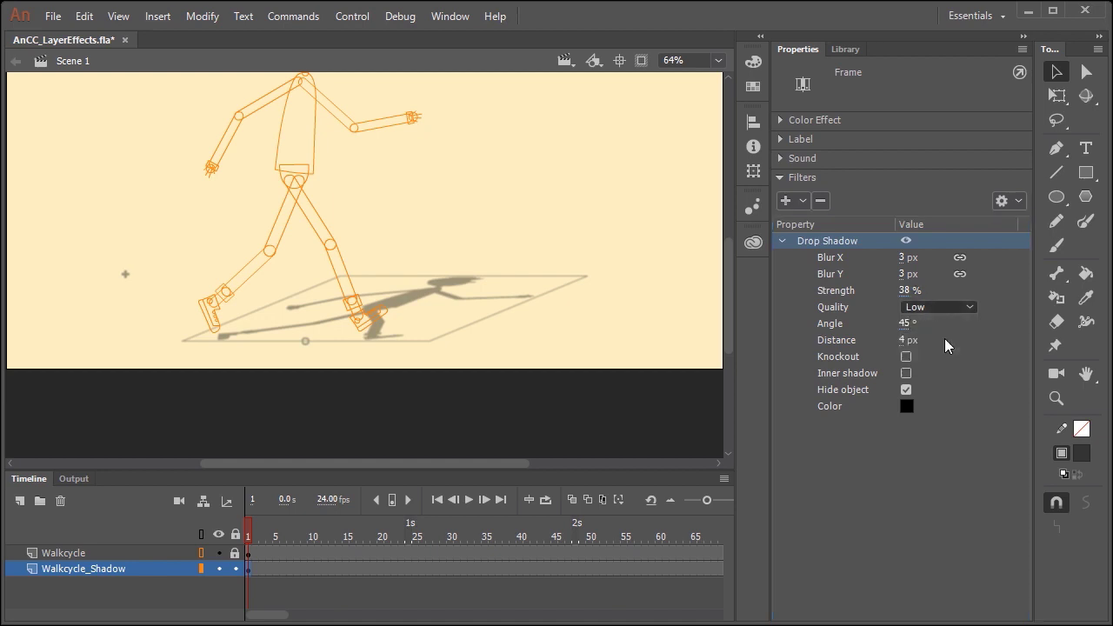
click(935, 309)
click(932, 360)
click(936, 308)
click(943, 343)
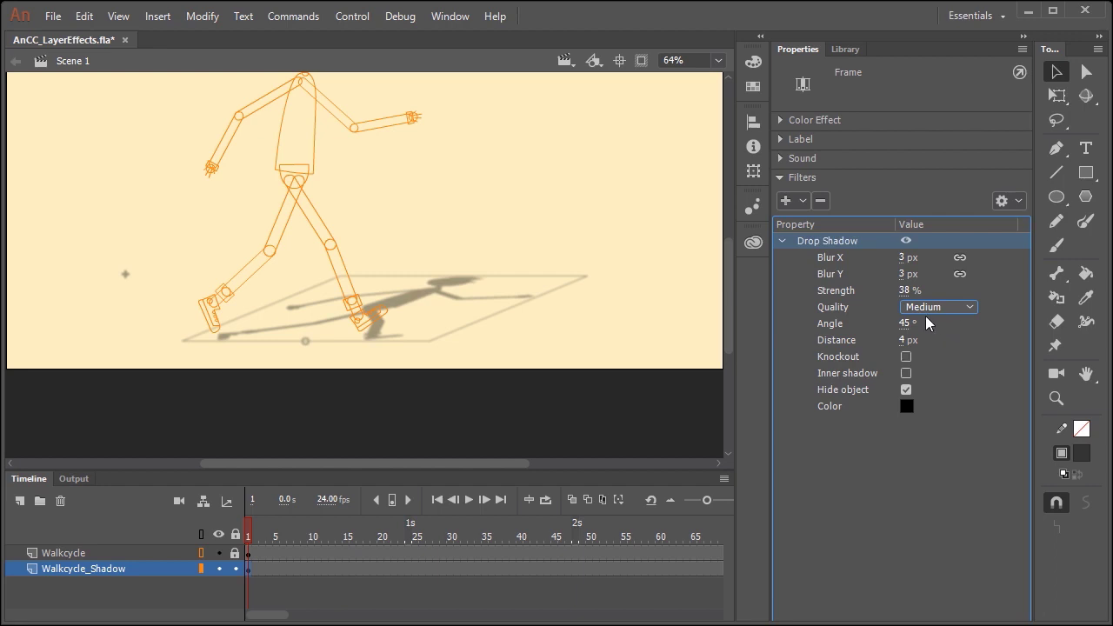
click(924, 343)
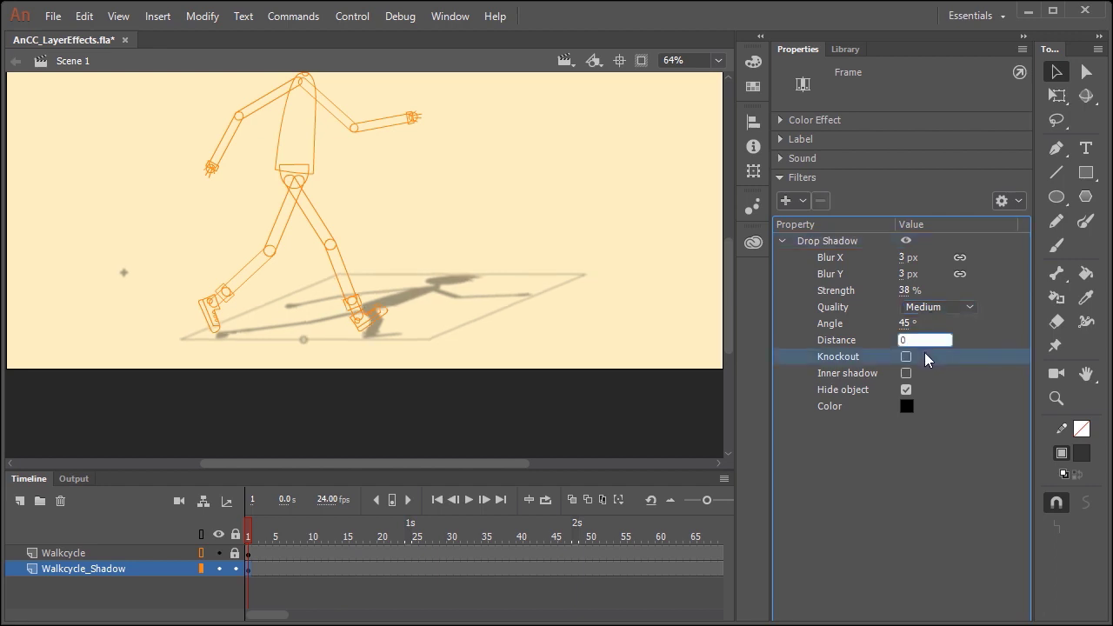
click(934, 378)
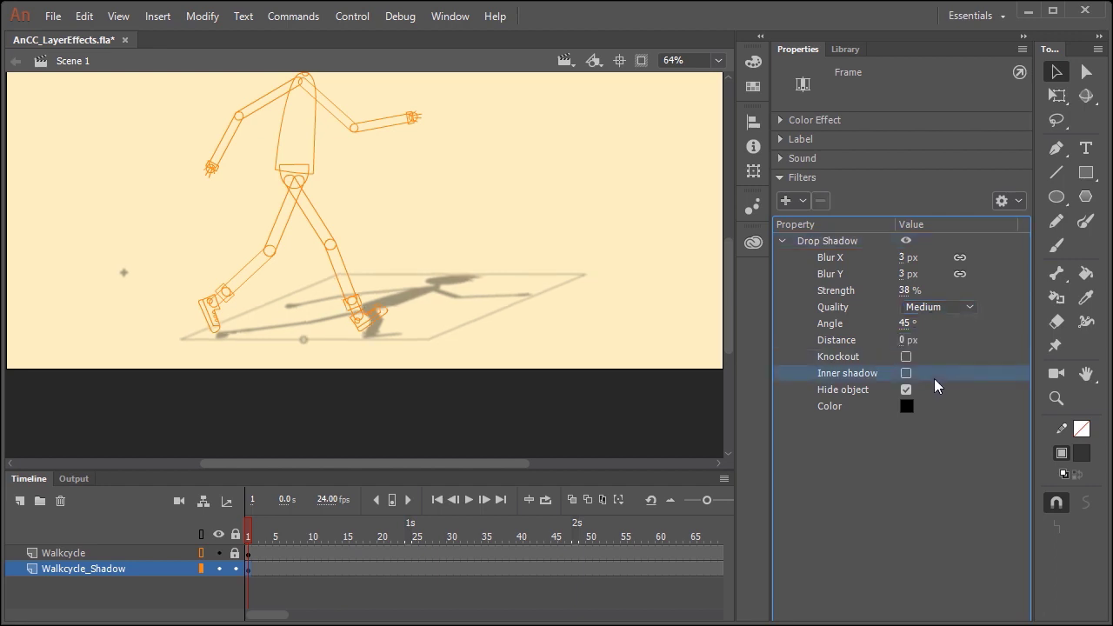
click(201, 553)
key(Return)
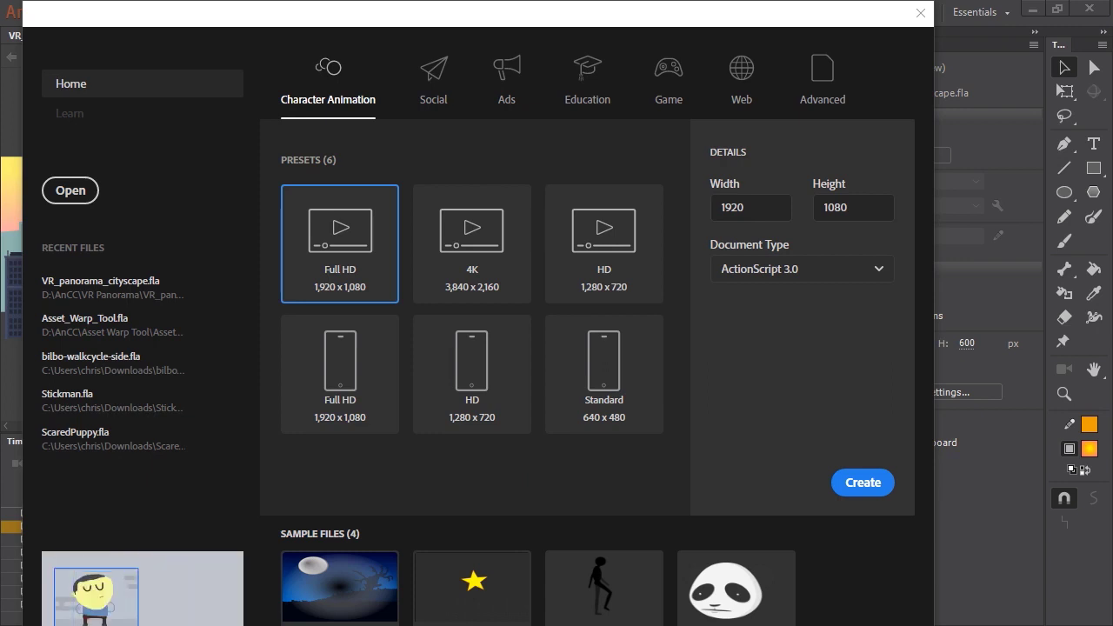
Step: Open VR_panorama_cityscape.fla from the Advanced tab and view its 6000×600 Document Settings
click(828, 75)
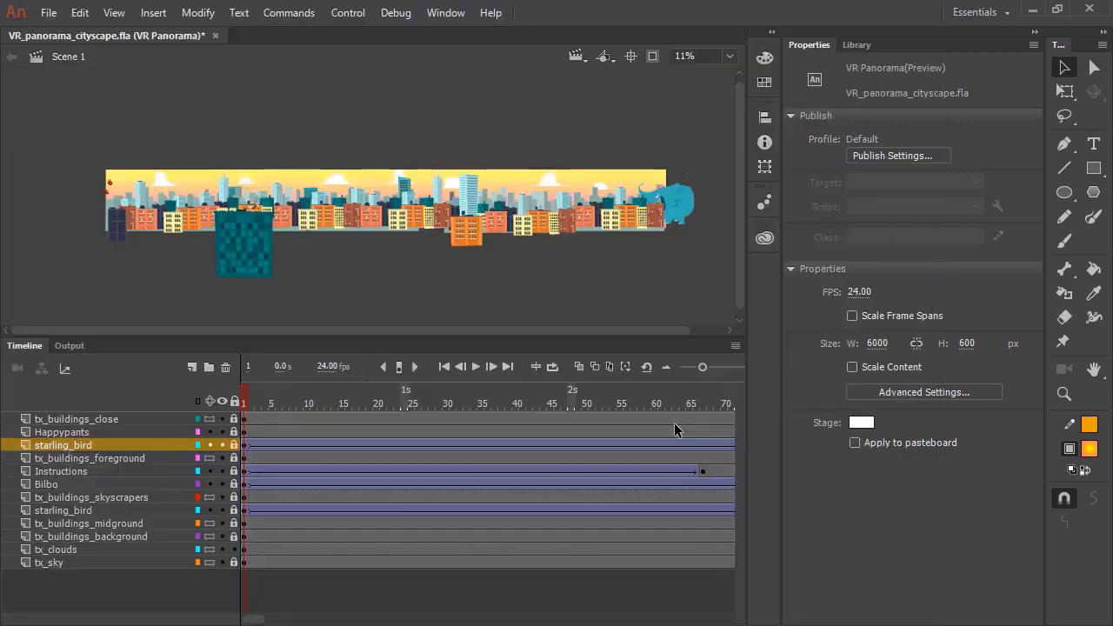
key(ctrl+j)
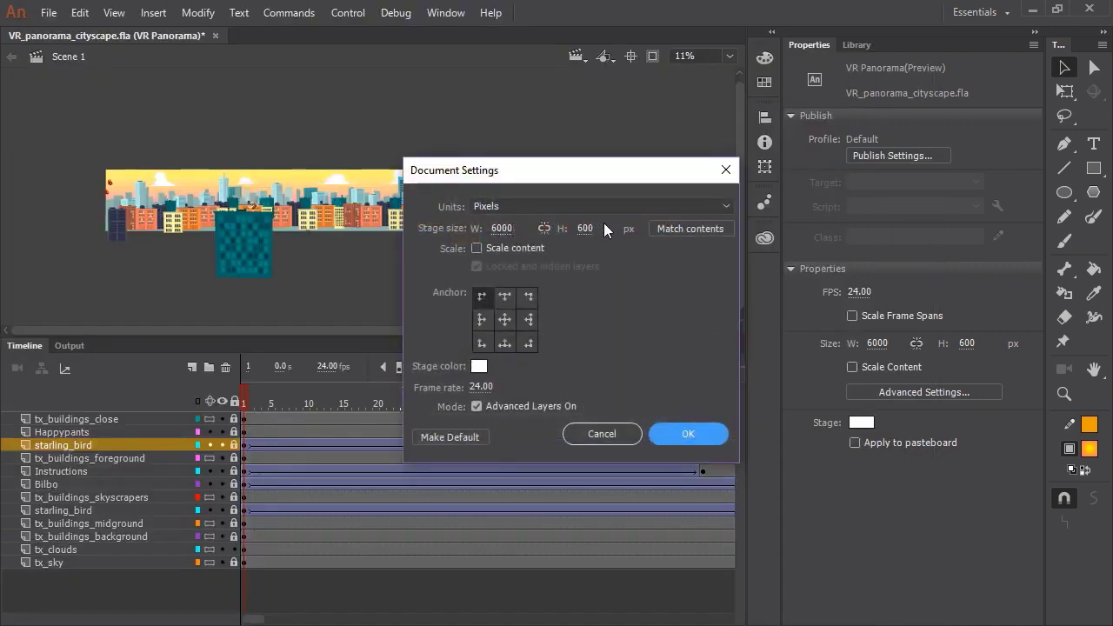
Step: Hide all layers, then show only the tx_sky and tx_clouds layers
click(700, 436)
click(222, 401)
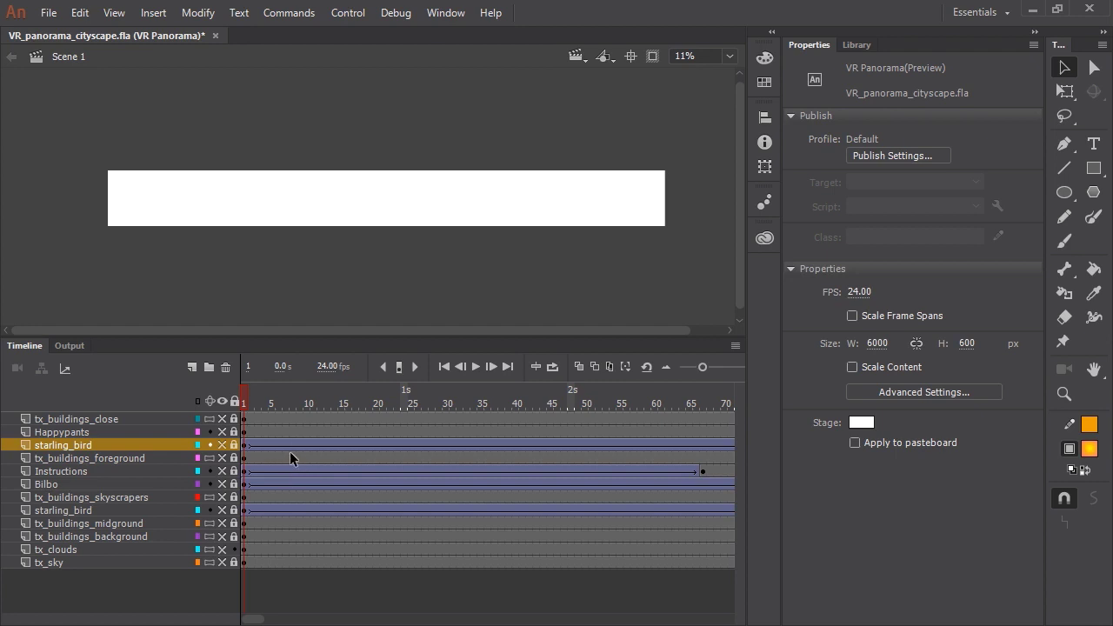
click(223, 563)
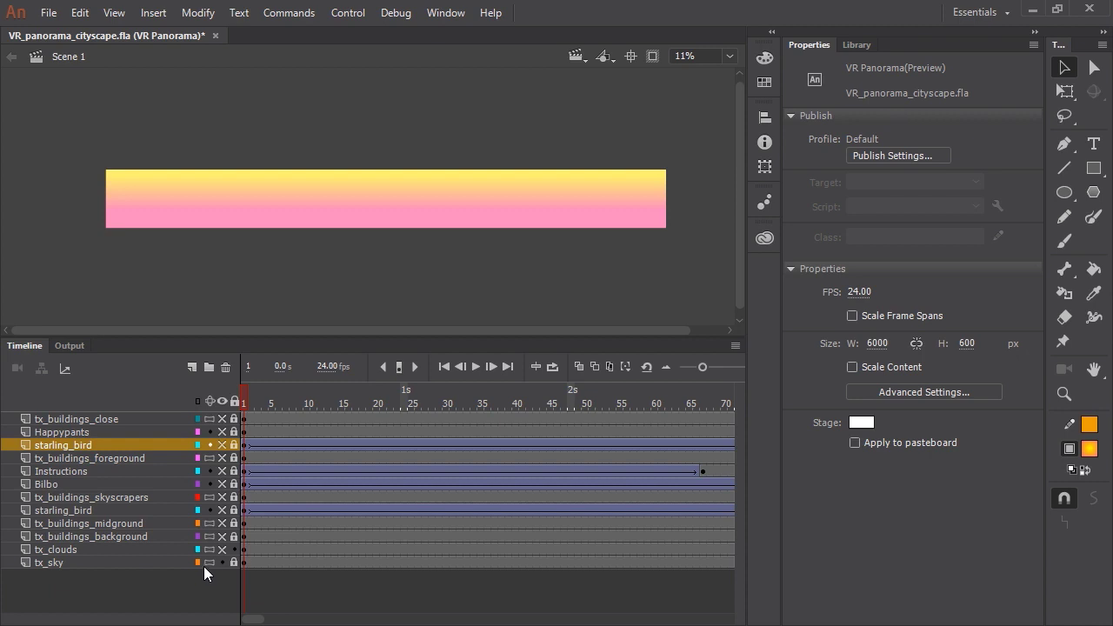
click(222, 550)
click(580, 244)
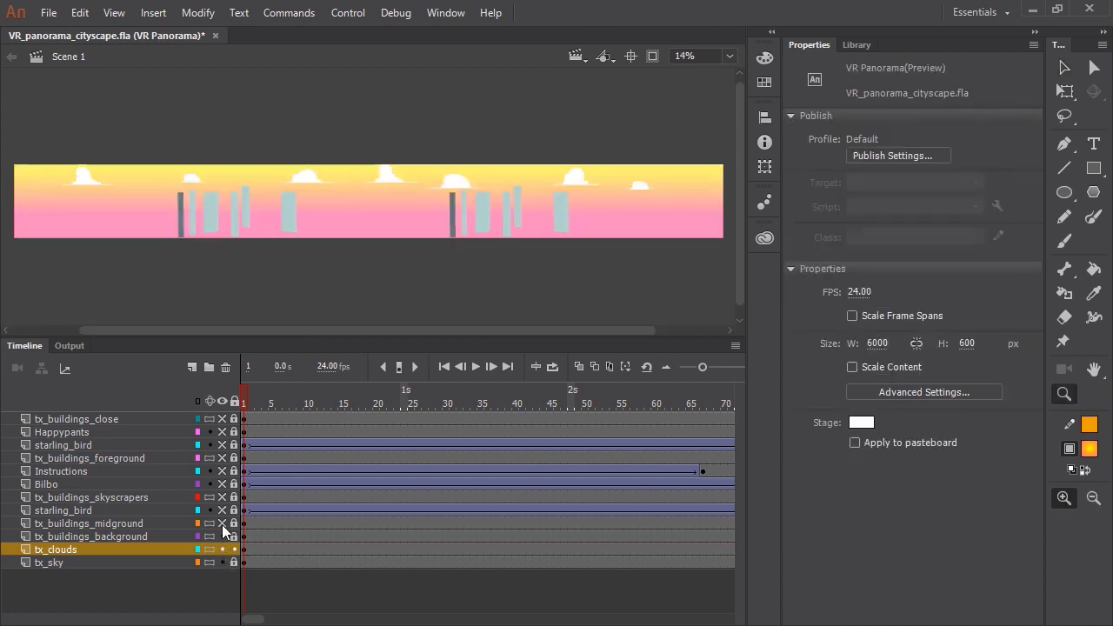
Step: Show the midground, background, skyscraper and foreground building layers, wrapping the foreground around the panorama
click(222, 523)
click(221, 536)
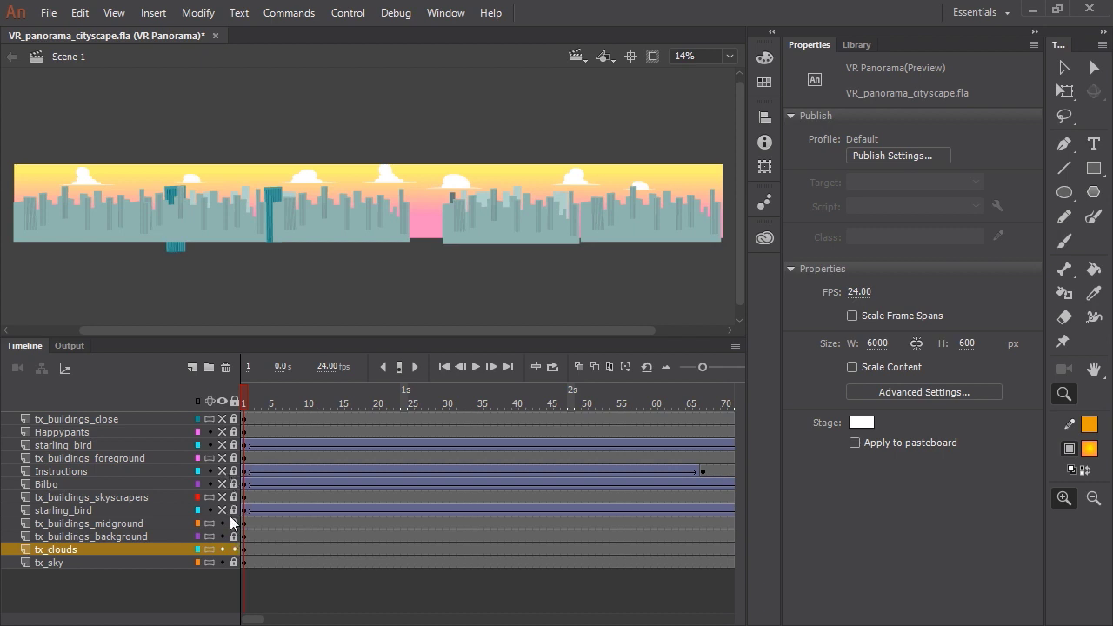
click(222, 497)
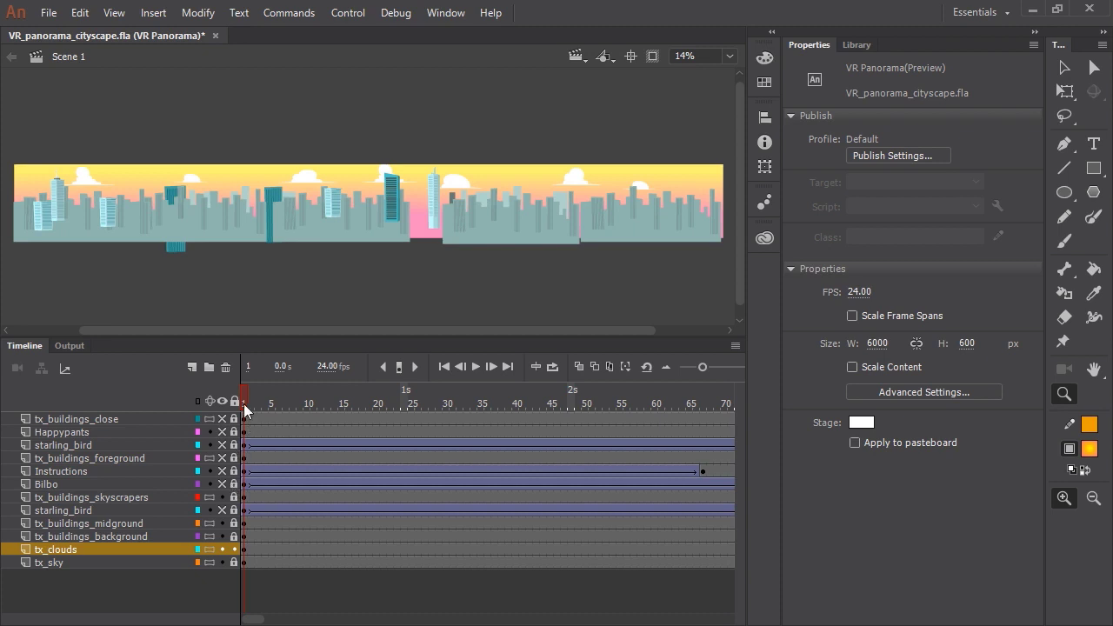
click(210, 459)
click(222, 459)
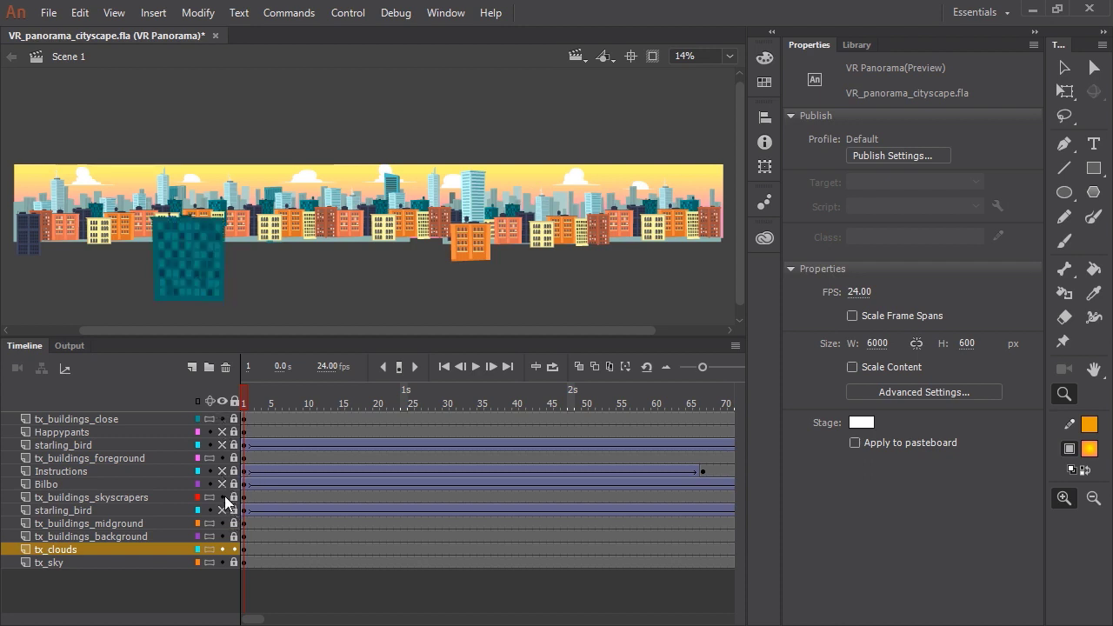
drag(255, 332, 196, 335)
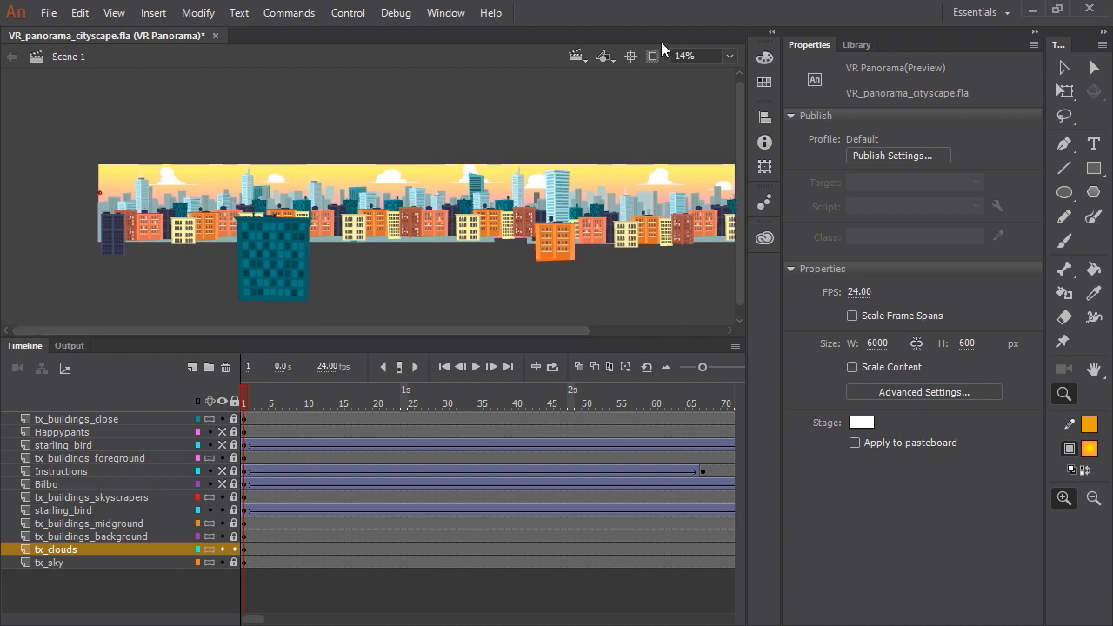
click(224, 182)
click(184, 207)
key(v)
key(ctrl+=)
click(357, 207)
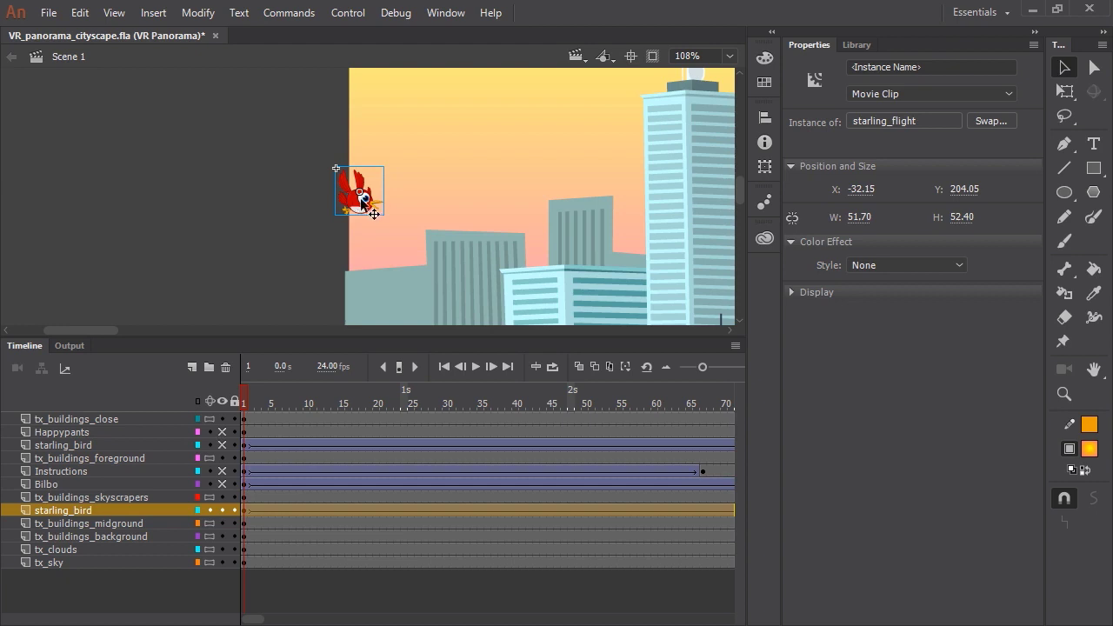
double_click(364, 209)
key(Return)
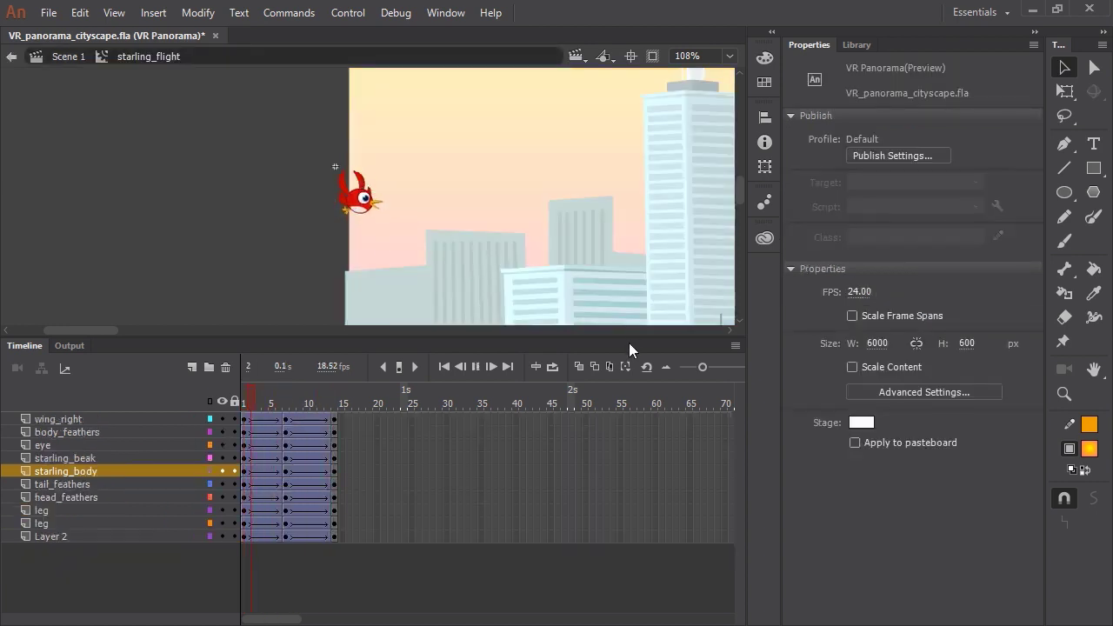
key(Return)
click(69, 57)
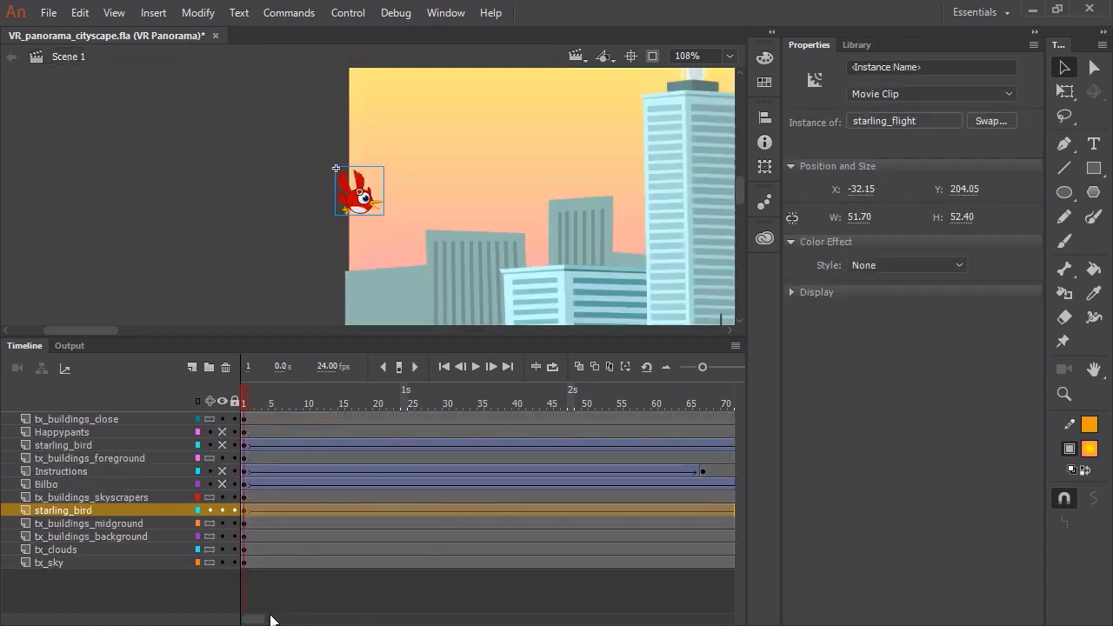
key(ctrl+minus)
key(ctrl+minus)
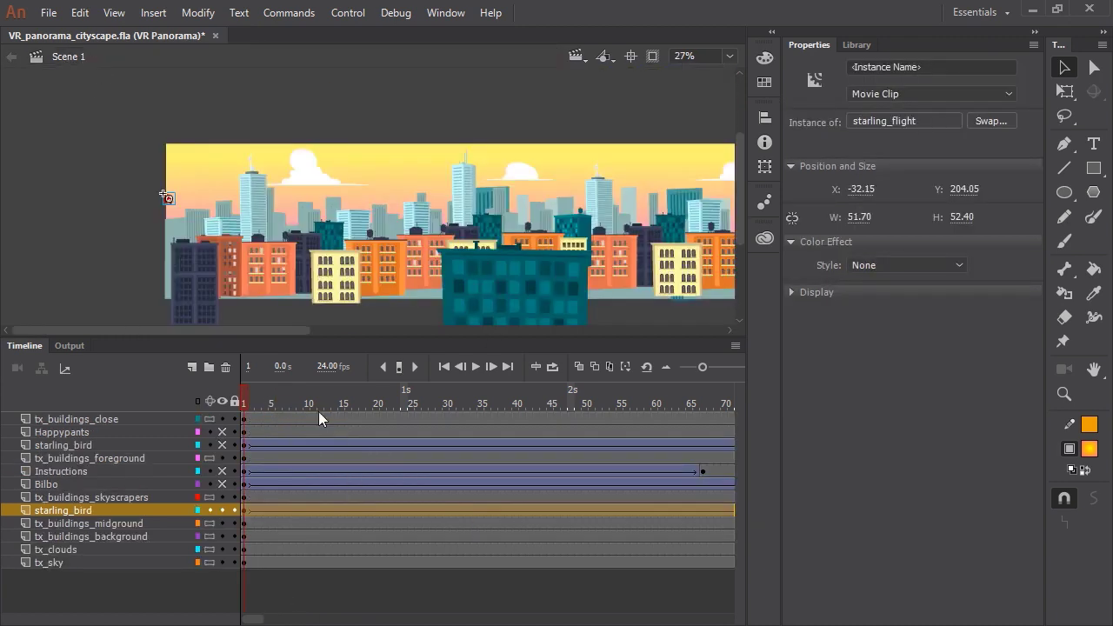